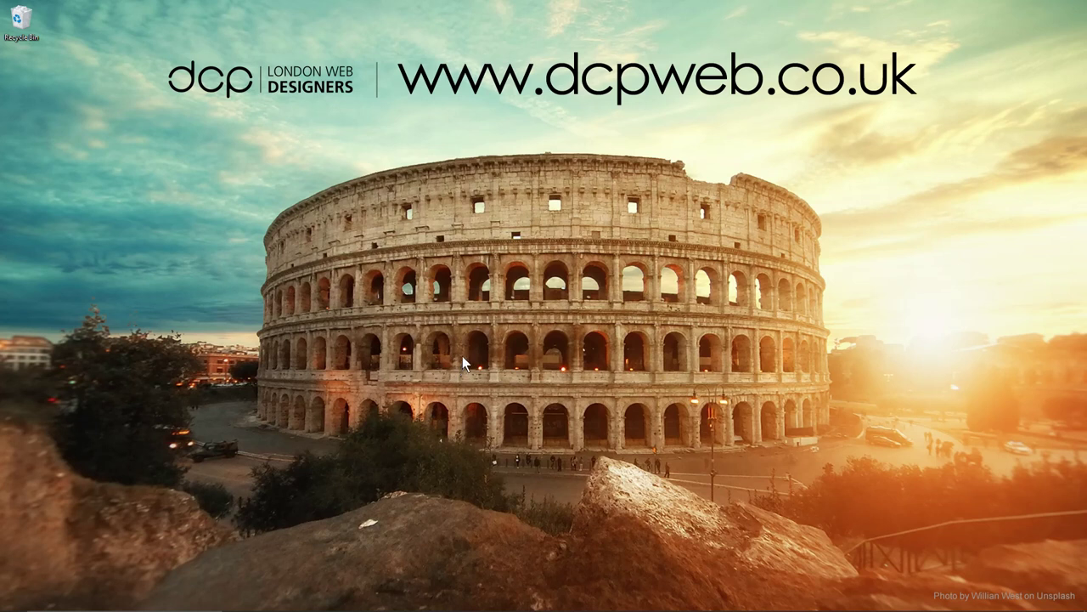
Open the Windows display settings and check the resolution of display 1
right_click(544, 222)
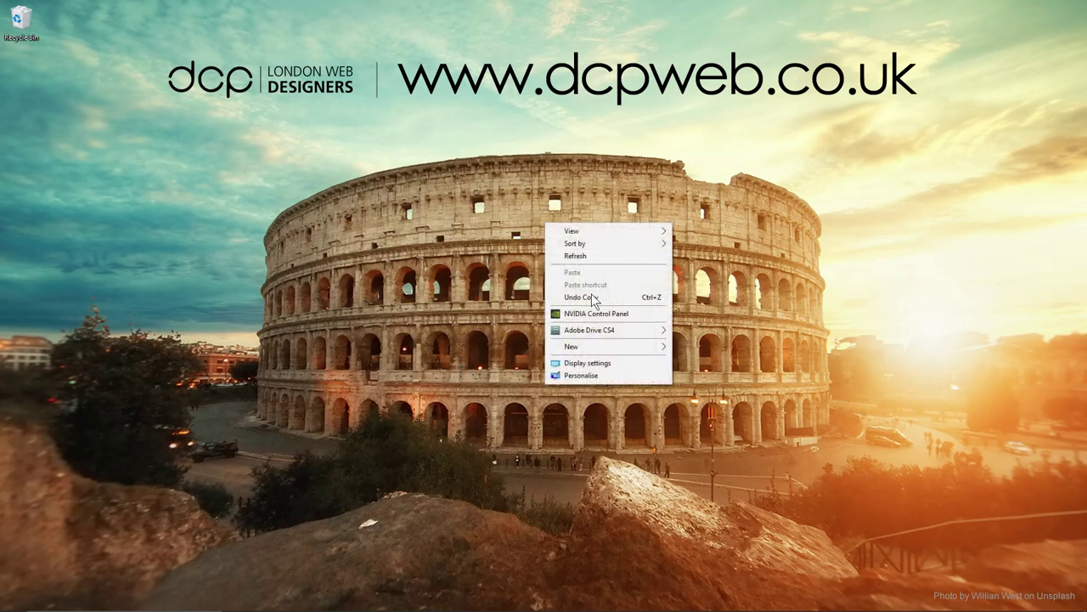
click(591, 367)
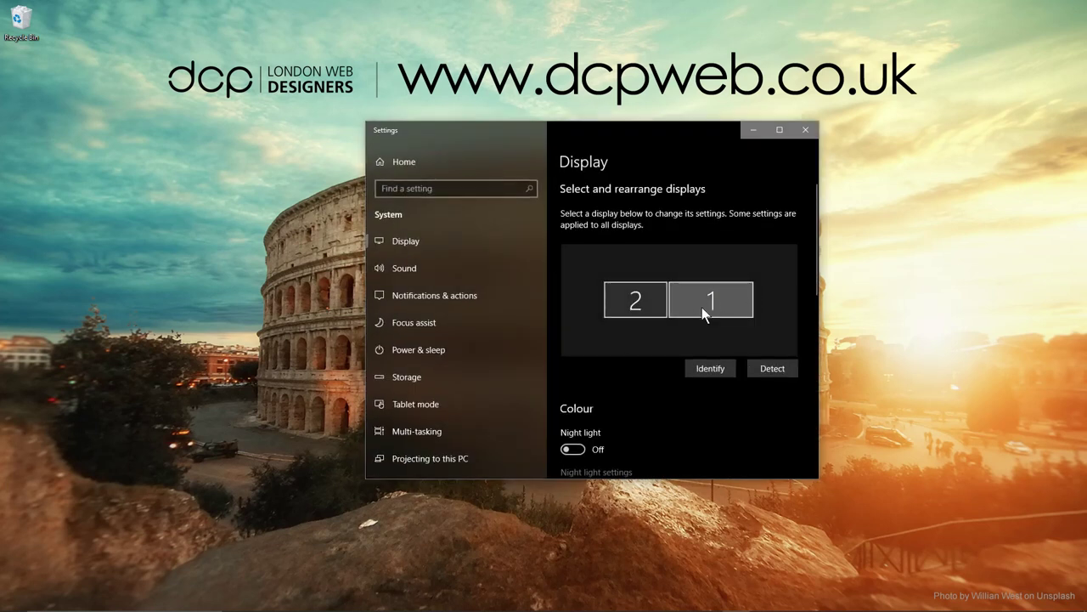
scroll(680, 349, down, 3)
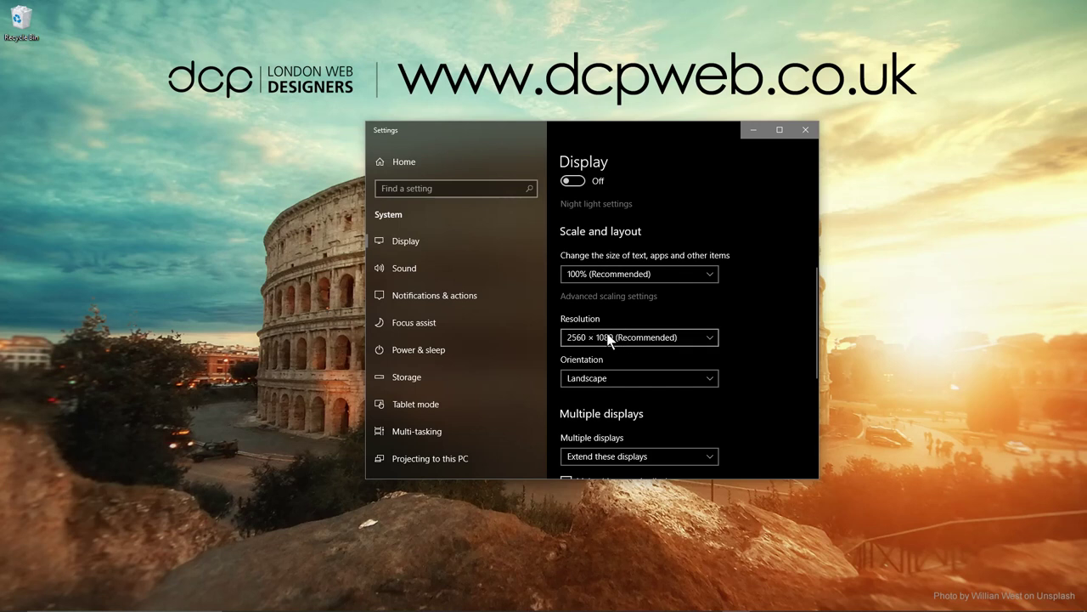
scroll(608, 338, up, 5)
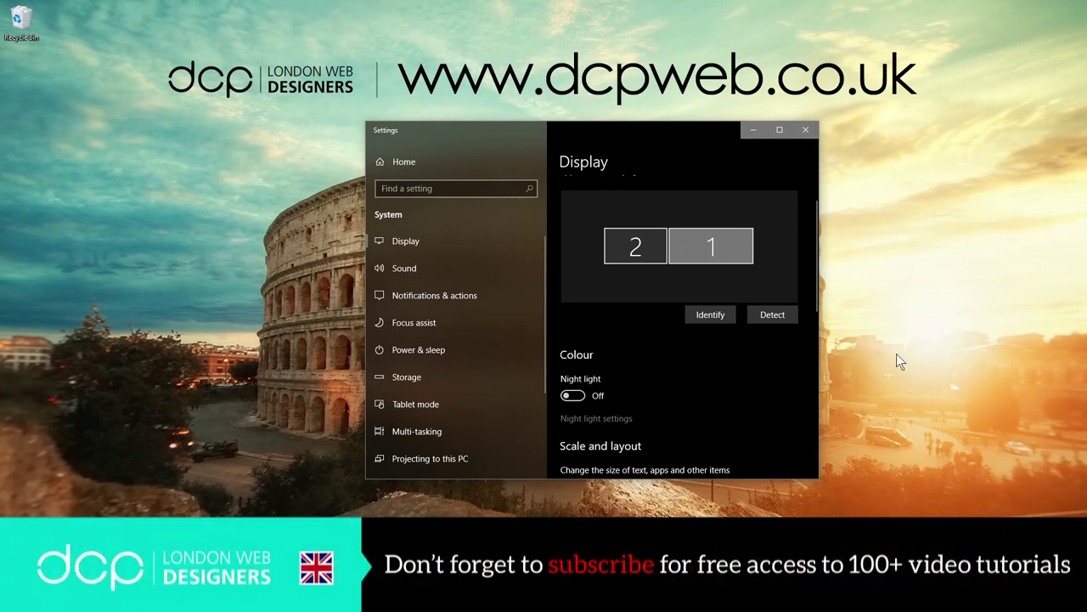
Set the resolution of display 2 to 1920 × 1080 and close the display settings
click(624, 250)
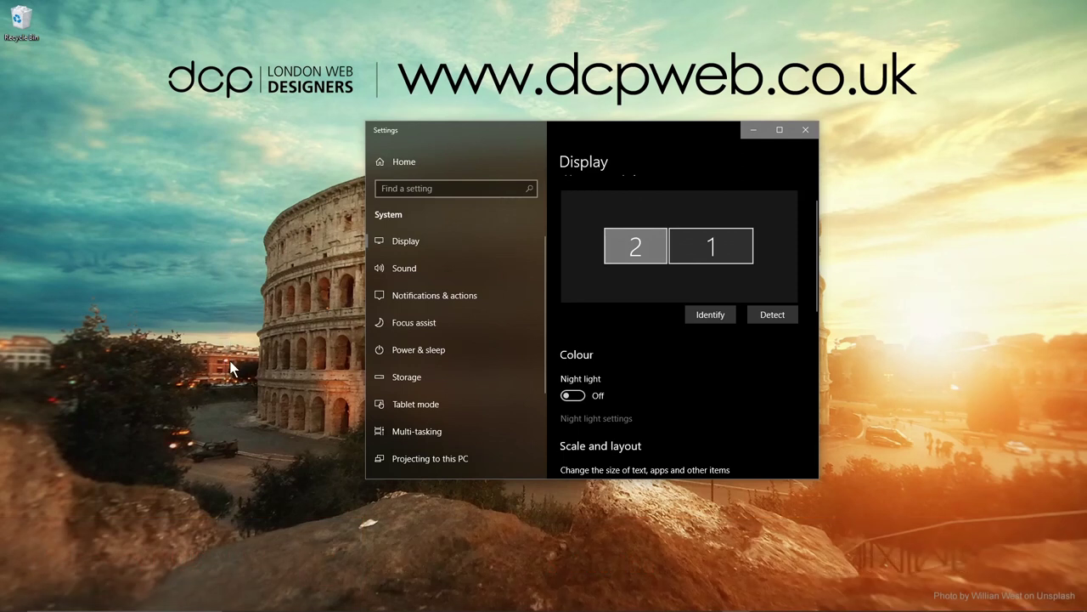
scroll(594, 366, down, 3)
click(597, 340)
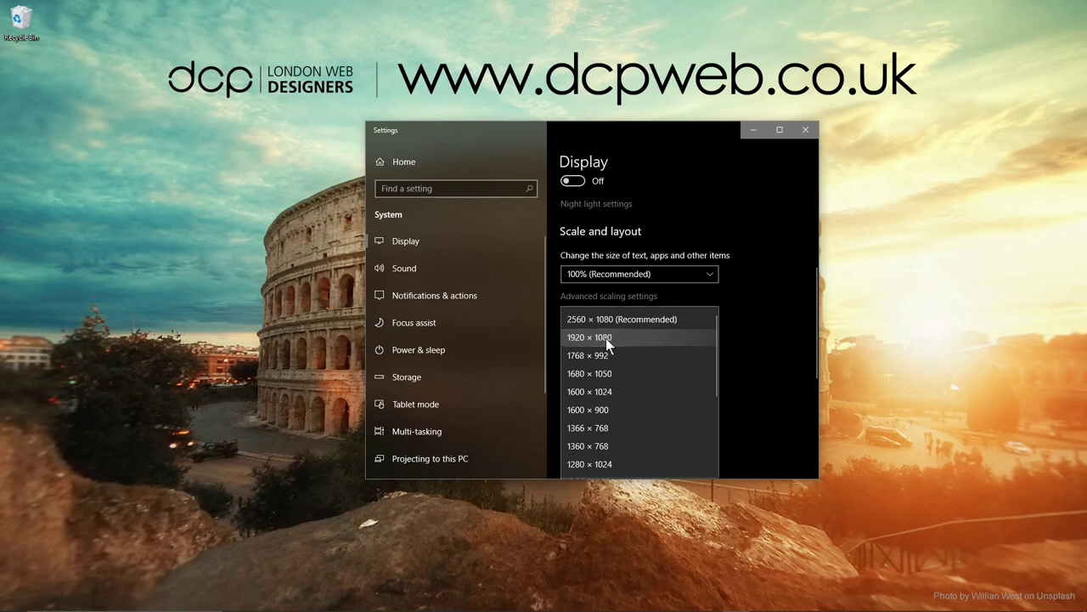
click(606, 338)
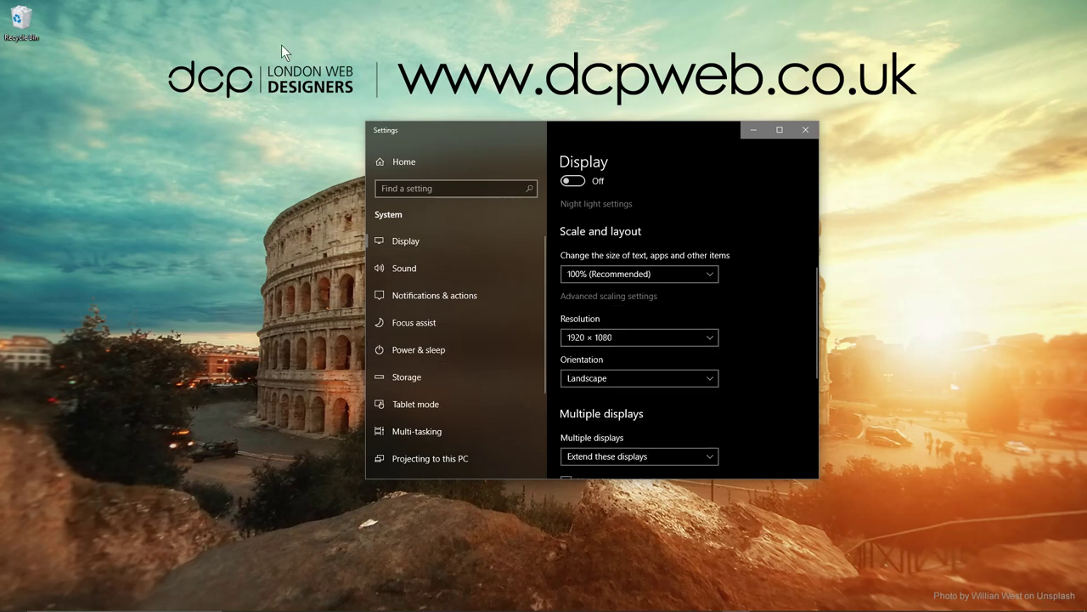
click(616, 337)
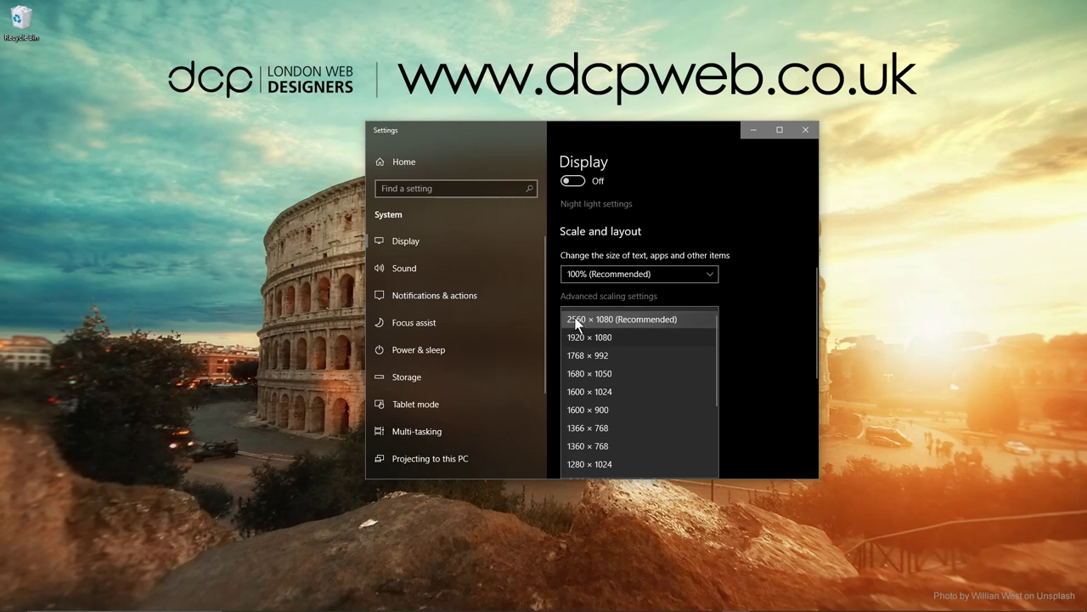
click(611, 335)
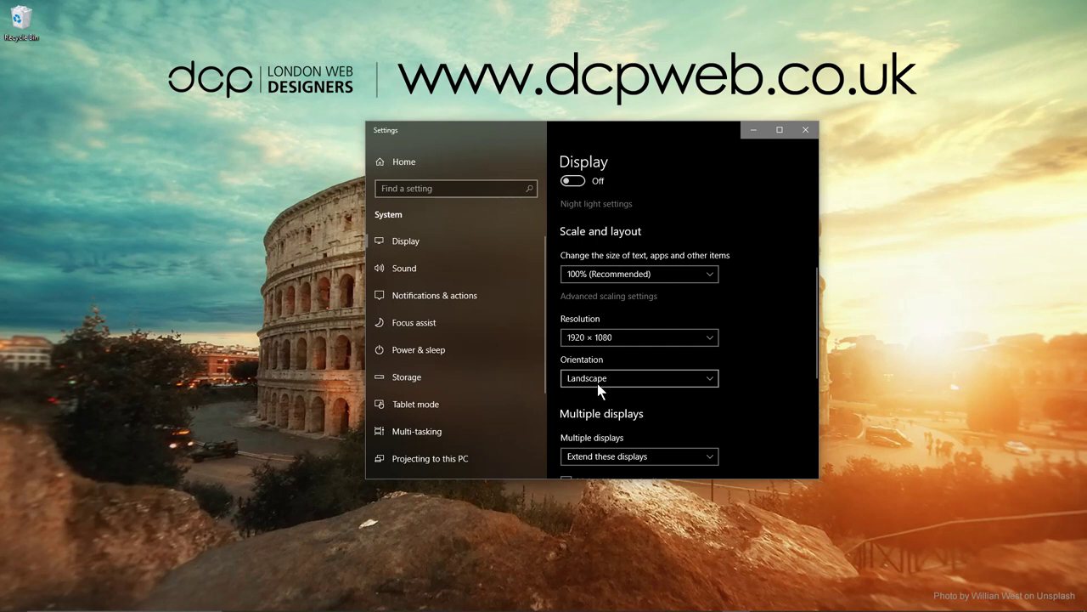
scroll(621, 387, down, 3)
scroll(674, 240, up, 10)
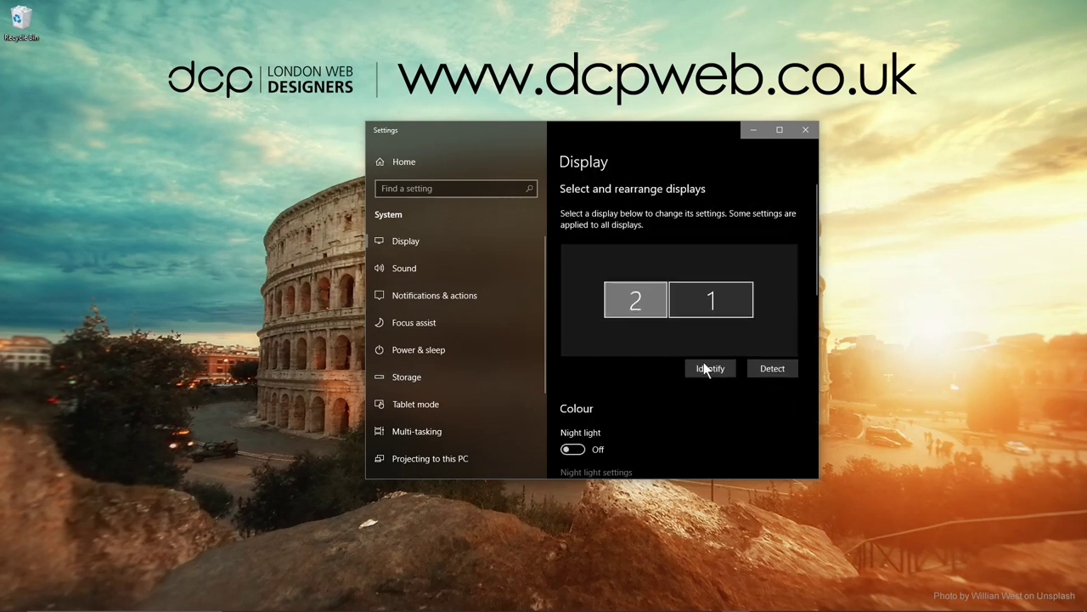
click(802, 133)
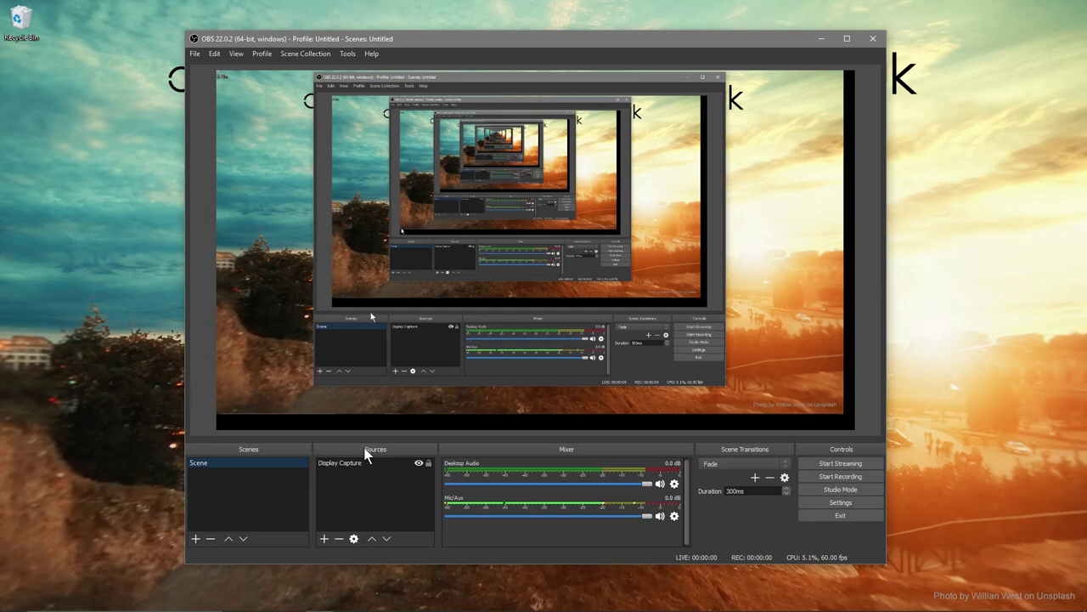
Open the properties of the Display Capture source in OBS and check which displays it offers
click(194, 54)
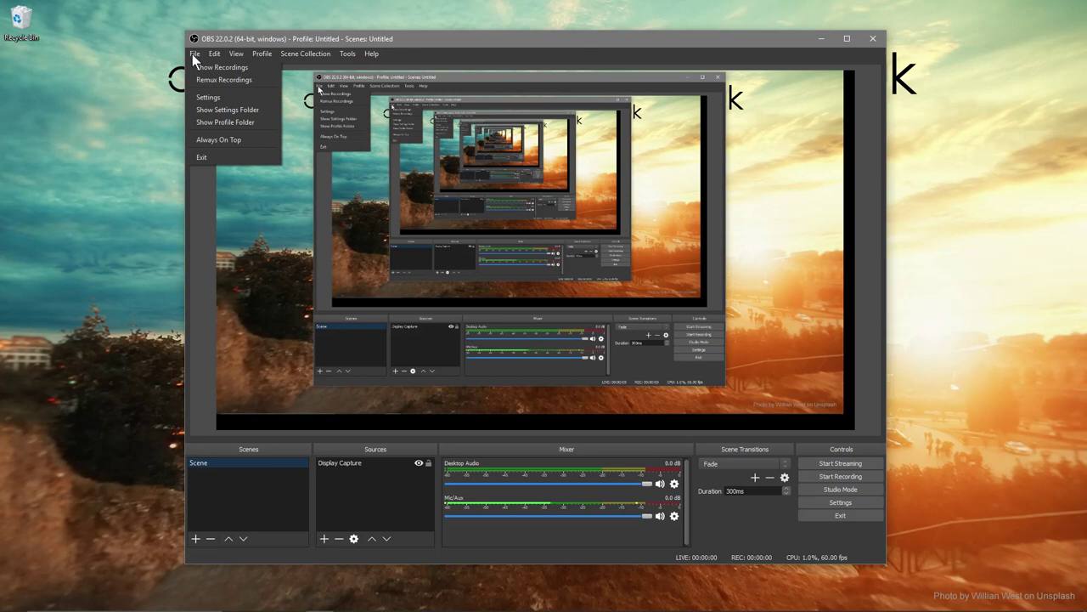
click(391, 54)
click(351, 464)
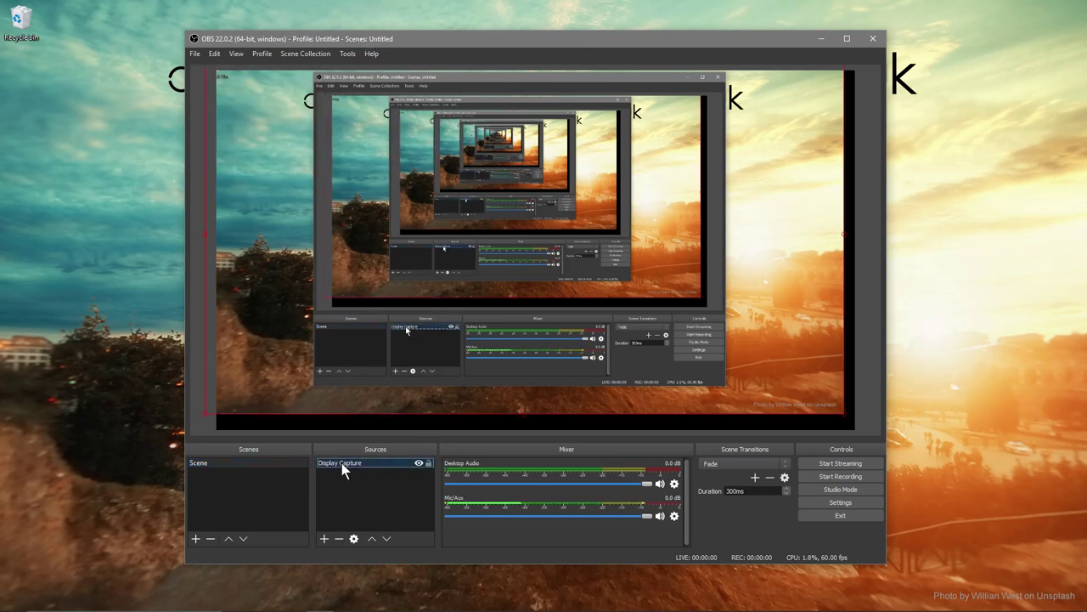
double_click(341, 463)
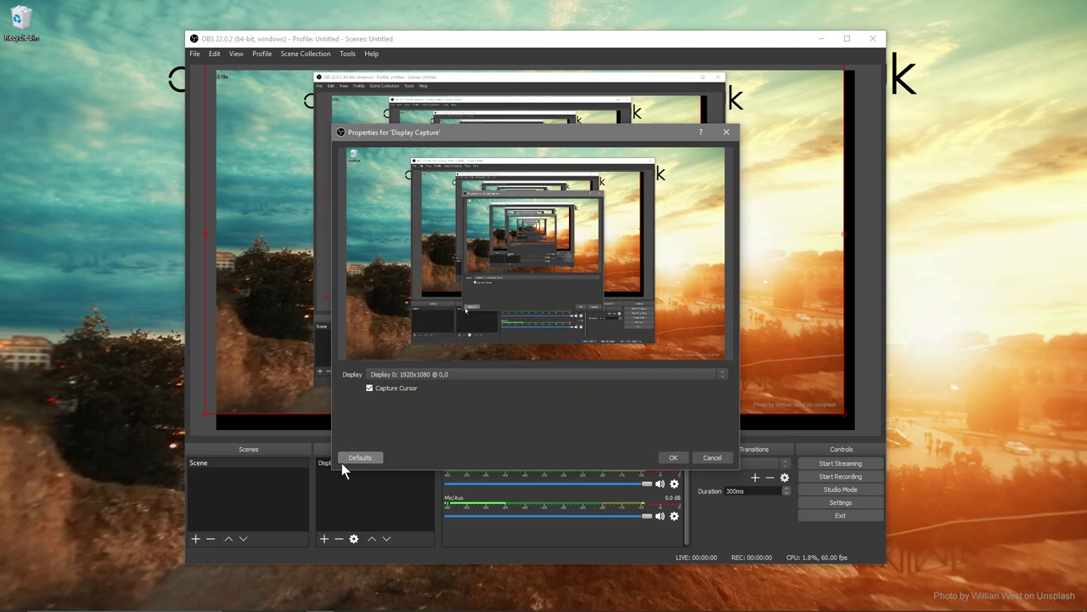
click(421, 375)
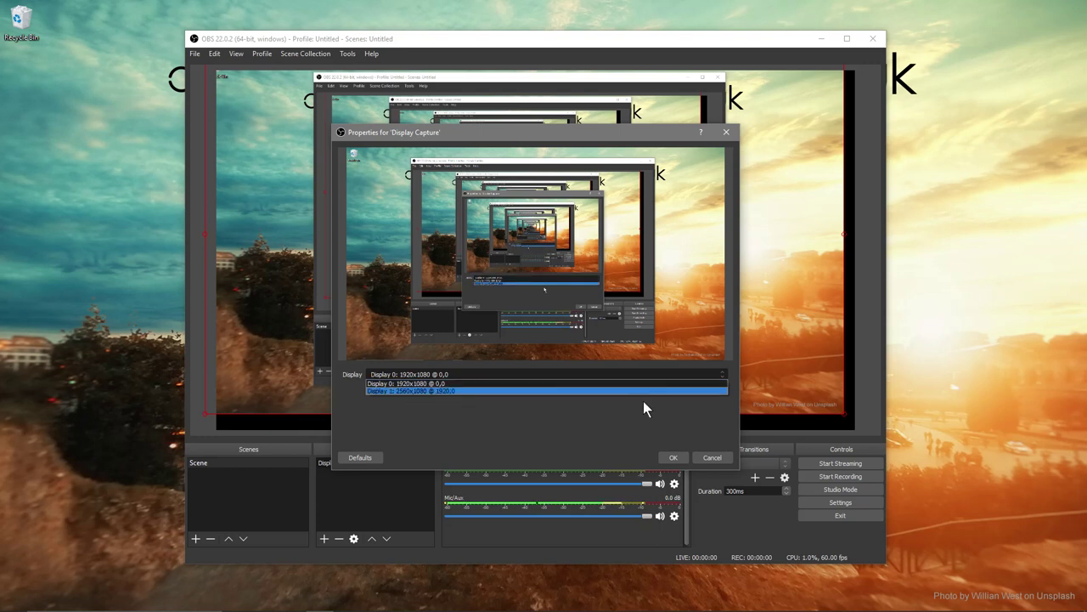
key(Escape)
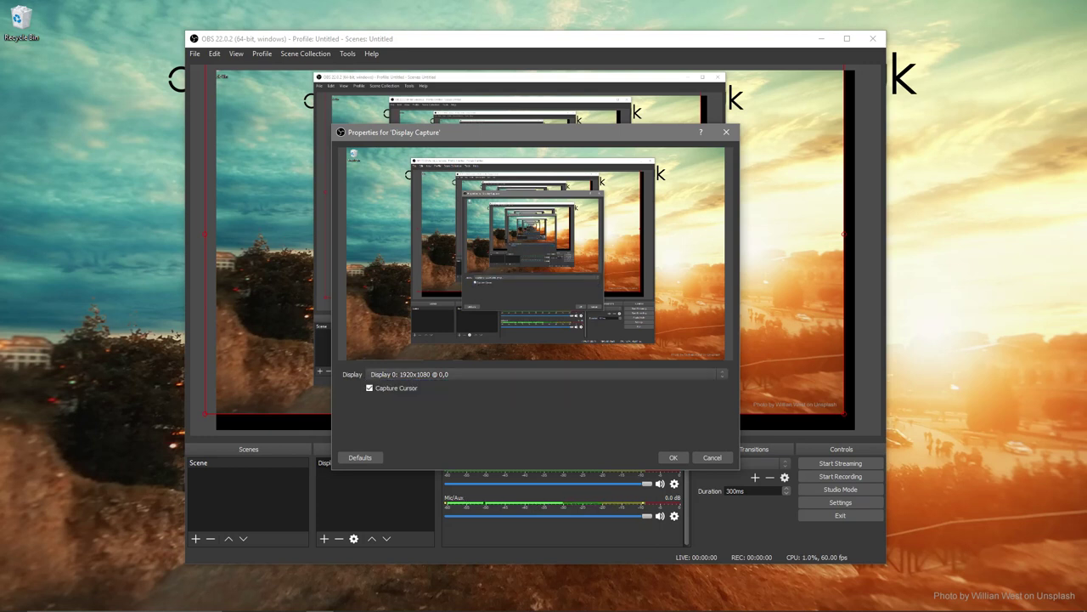
Preview Display 1: 2560x1080 as the captured display and switch back to Display 0: 1920x1080
click(381, 375)
click(407, 392)
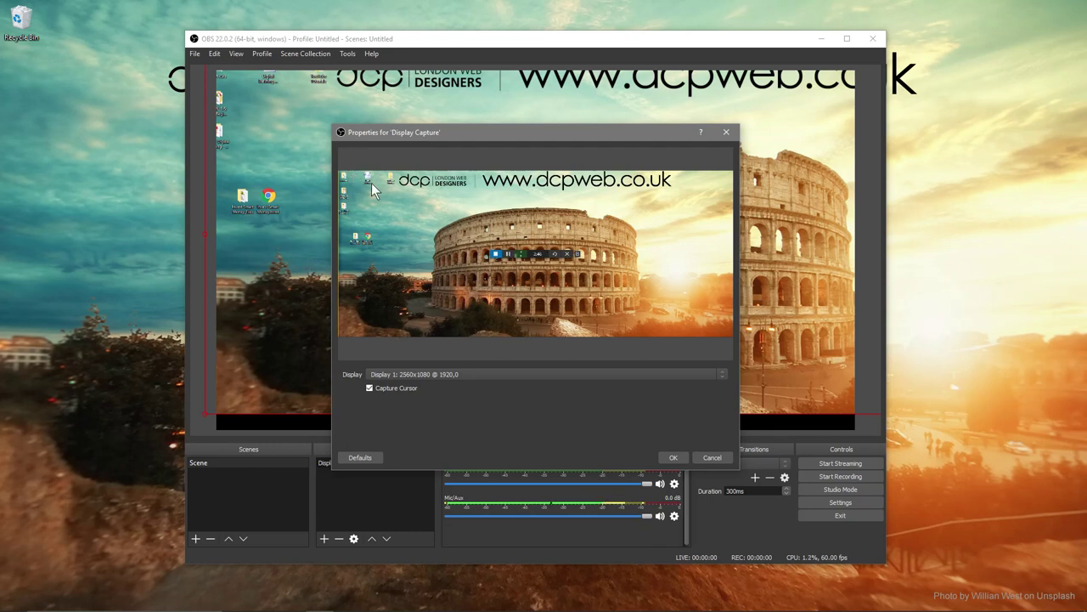
click(426, 379)
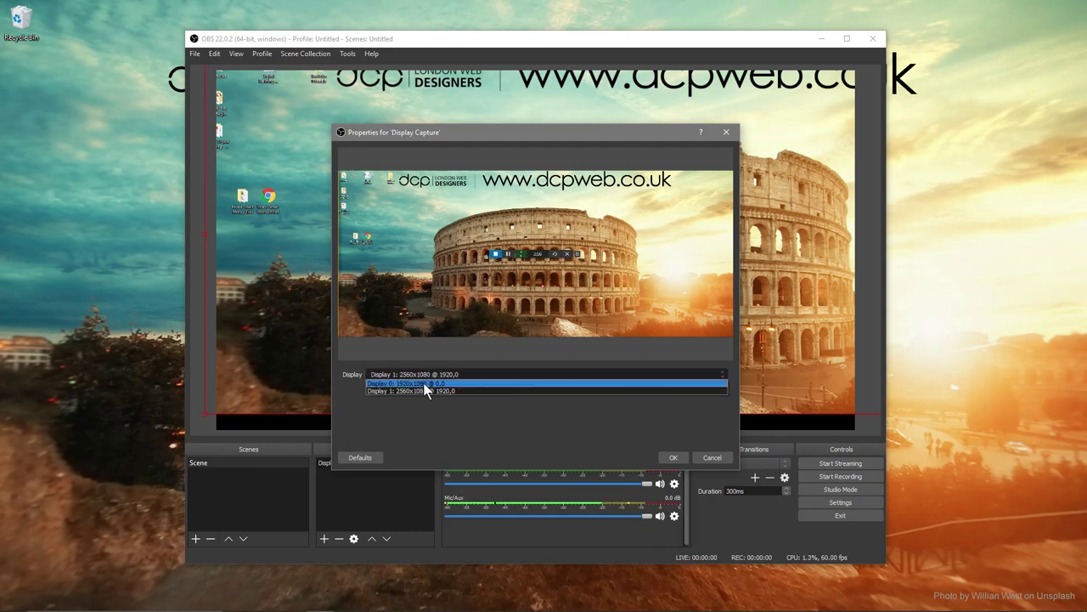
click(424, 387)
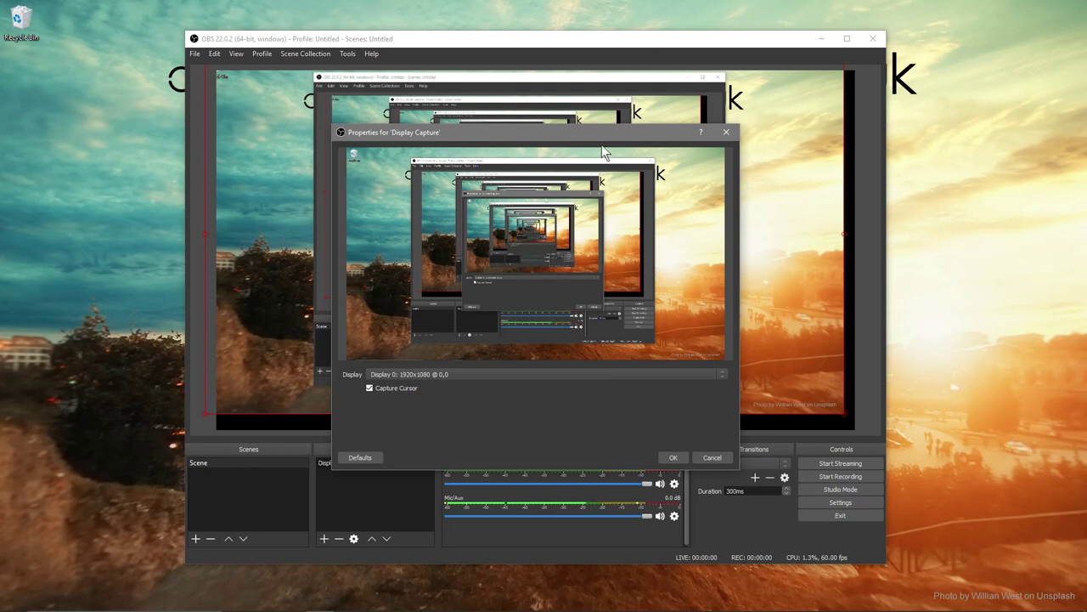
Confirm Display 0: 1920x1080 as the captured display and move the OBS window back onto this screen
click(405, 372)
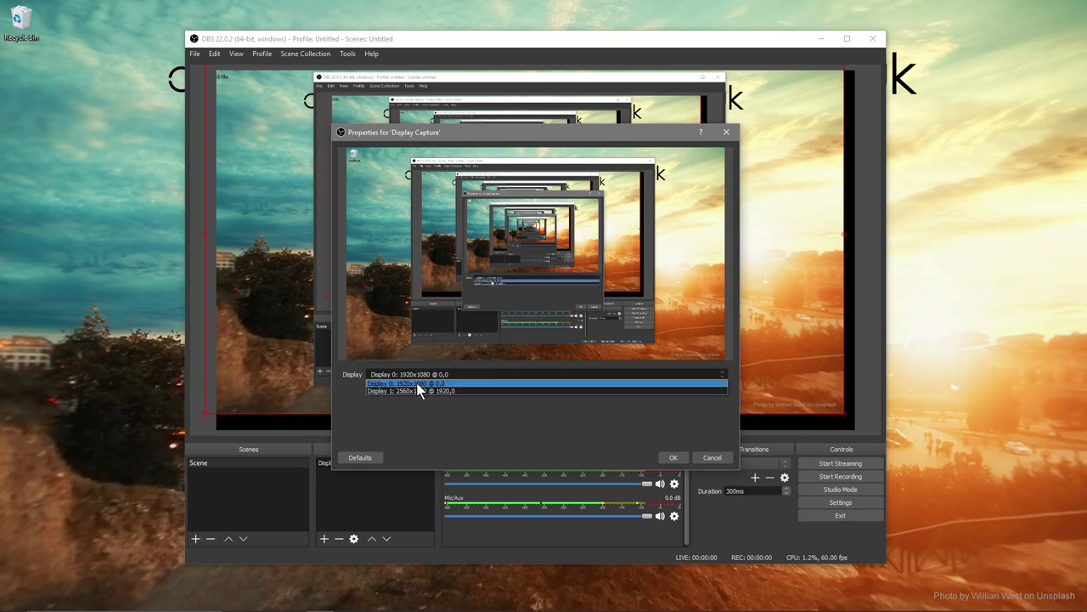
click(413, 383)
drag(504, 47, 495, 72)
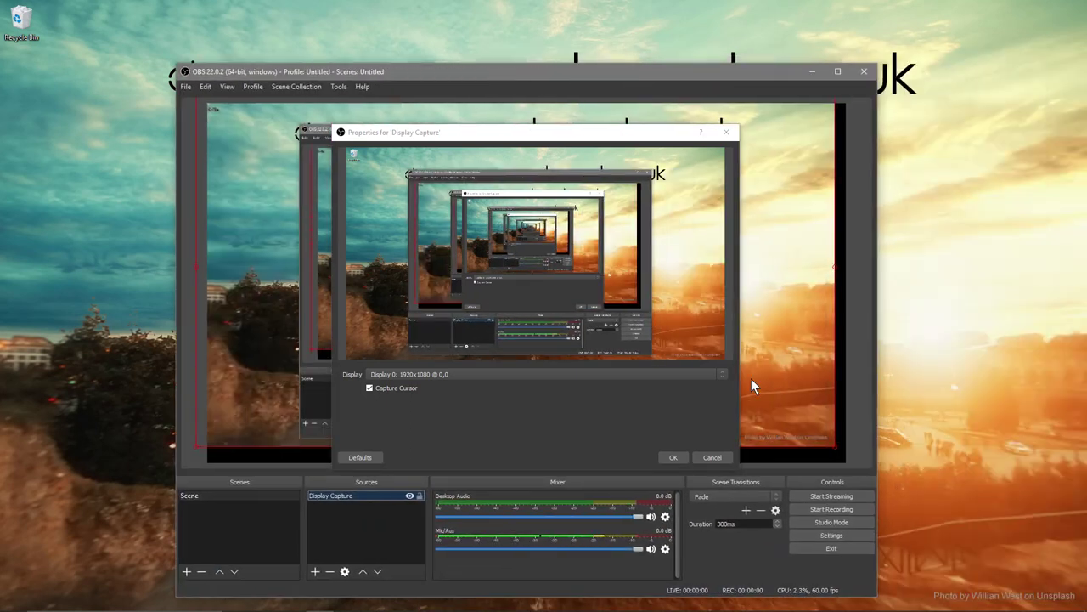
click(672, 457)
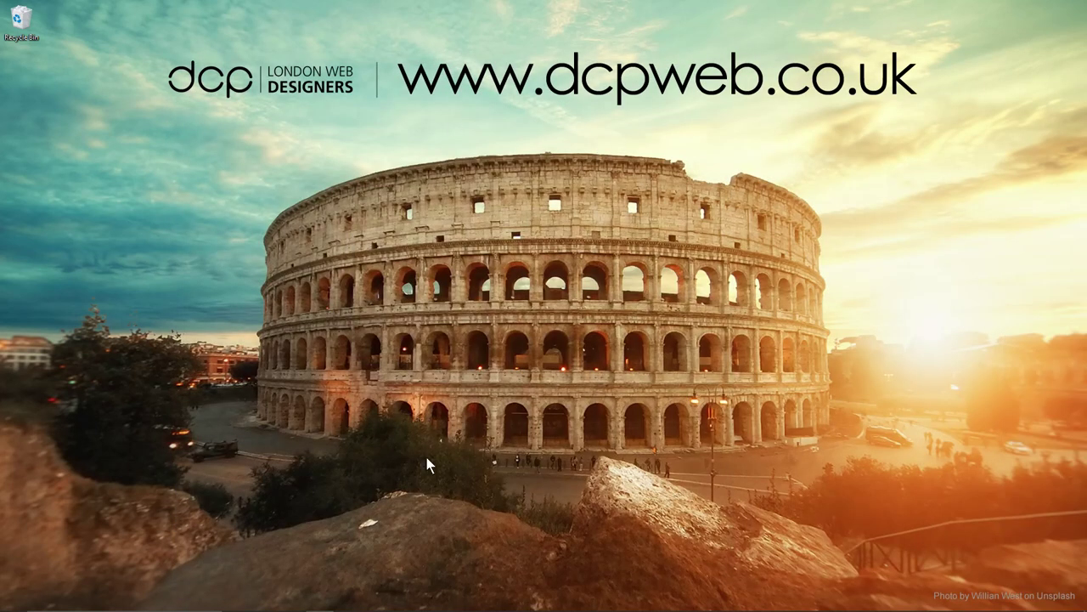
drag(1086, 202, 473, 52)
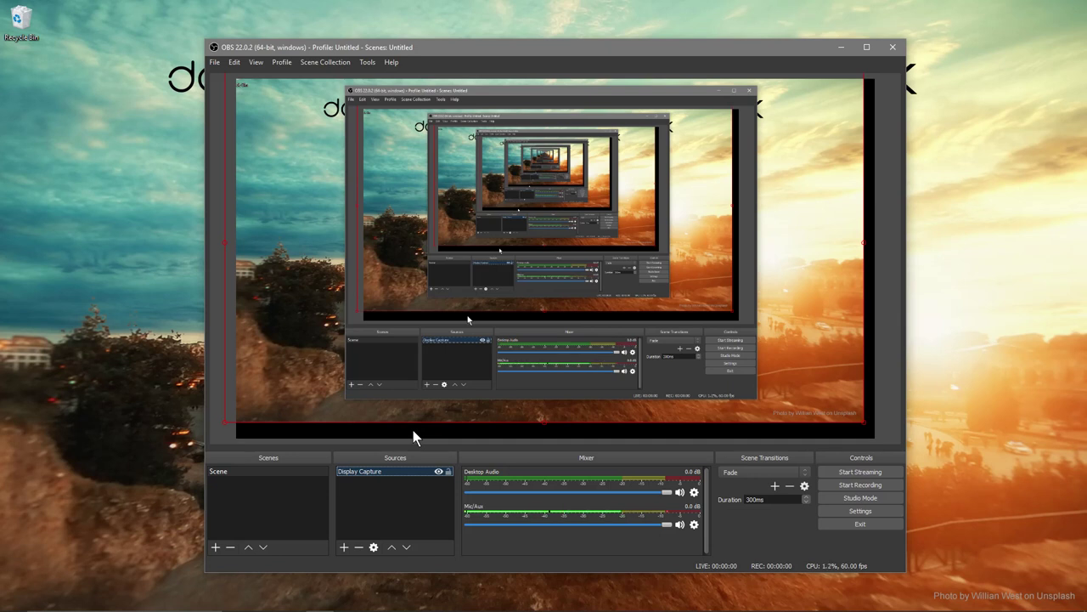
mouse_move(164, 601)
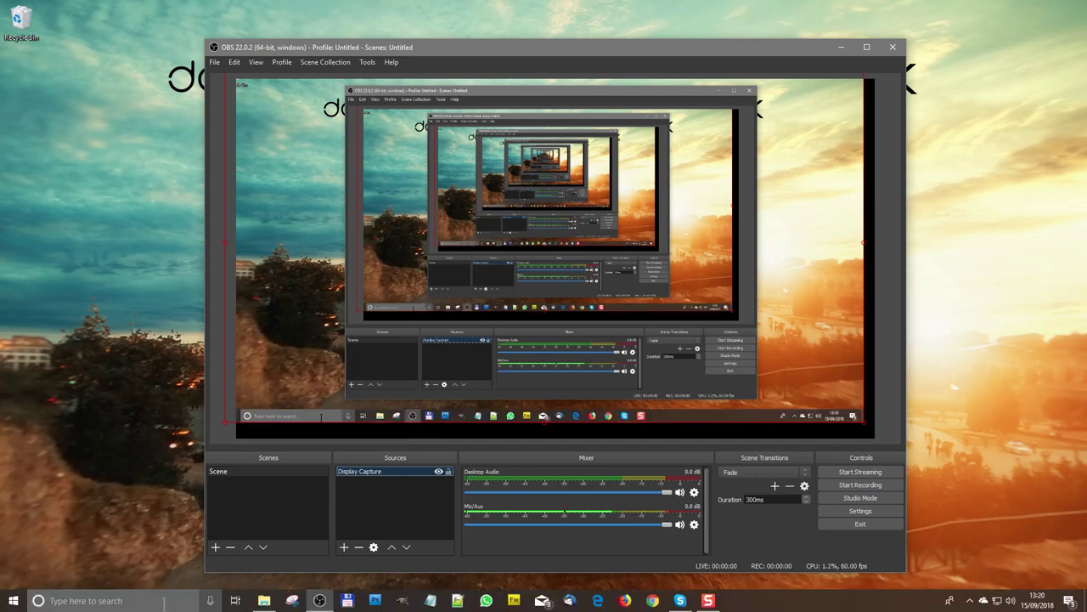
click(172, 603)
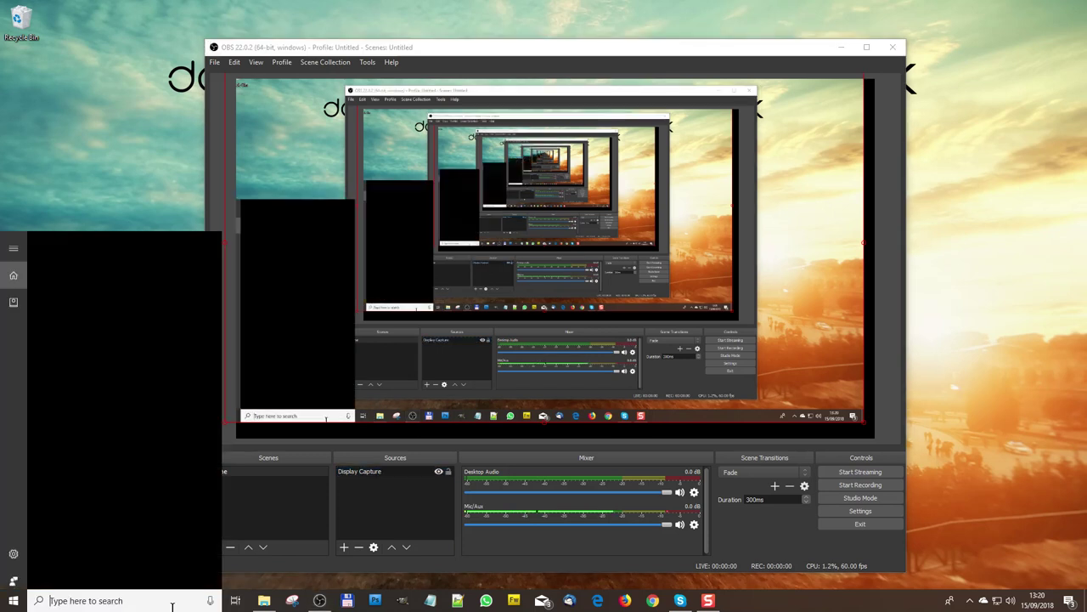
text(control)
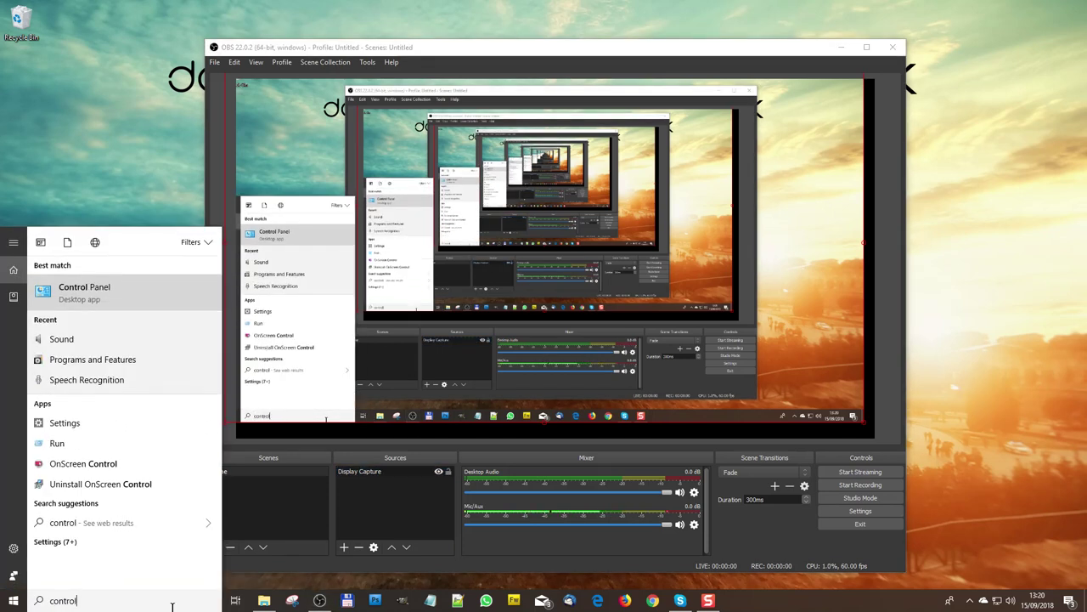
click(147, 295)
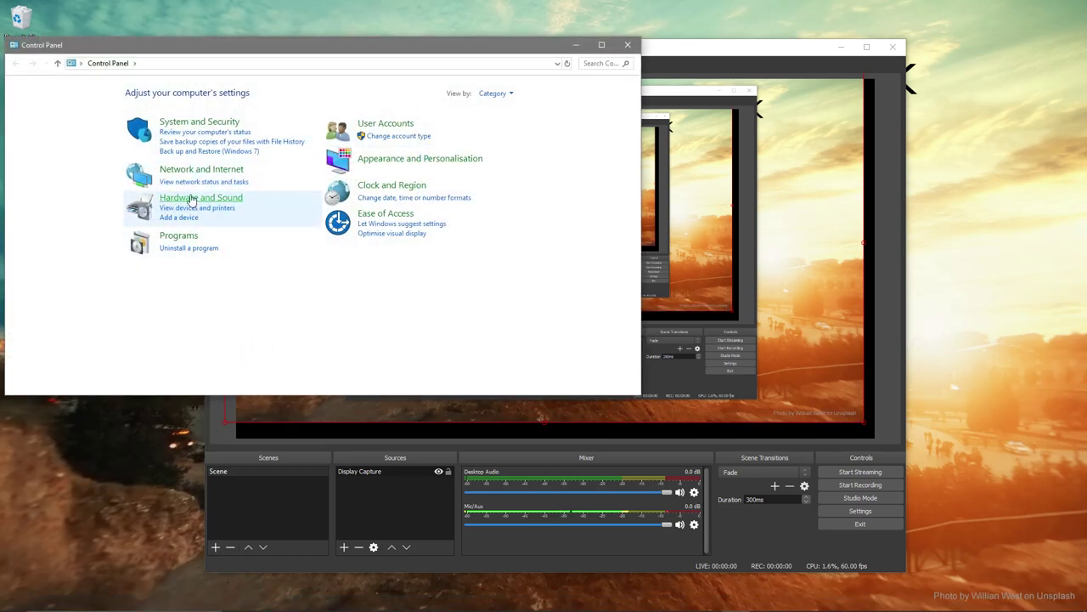
click(628, 44)
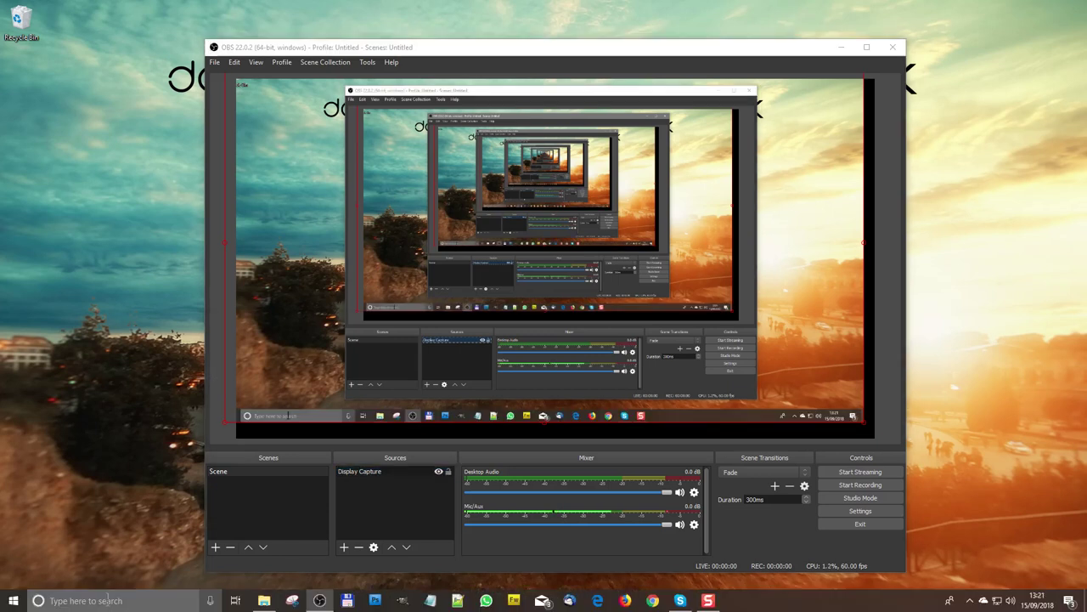
Open the Windows Control Panel and show the recording devices of the Sound settings under Hardware and Sound
click(109, 603)
text(control)
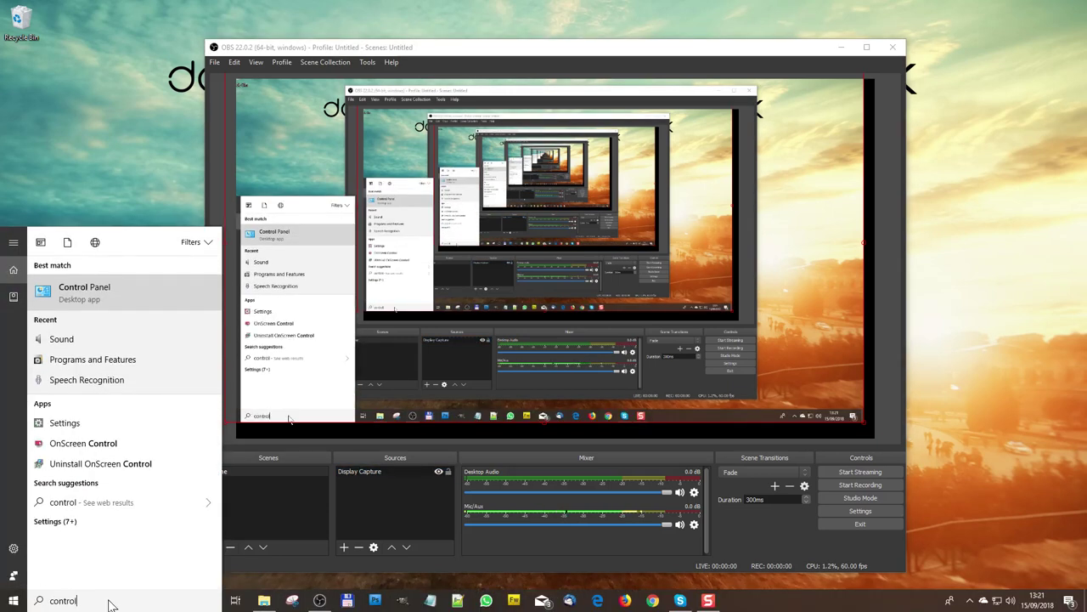
click(92, 291)
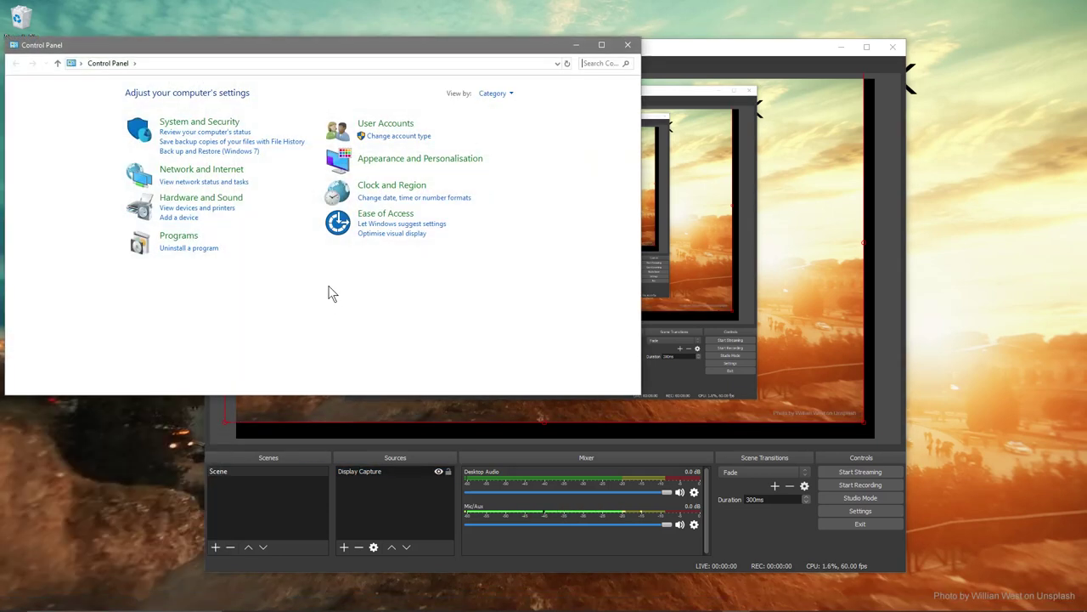
click(191, 198)
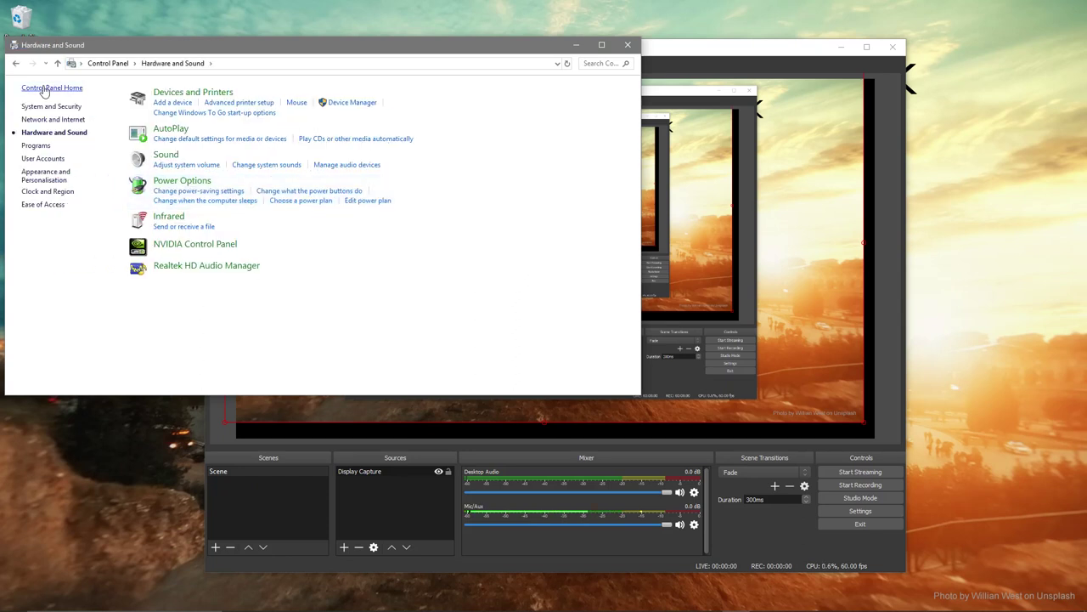
click(15, 64)
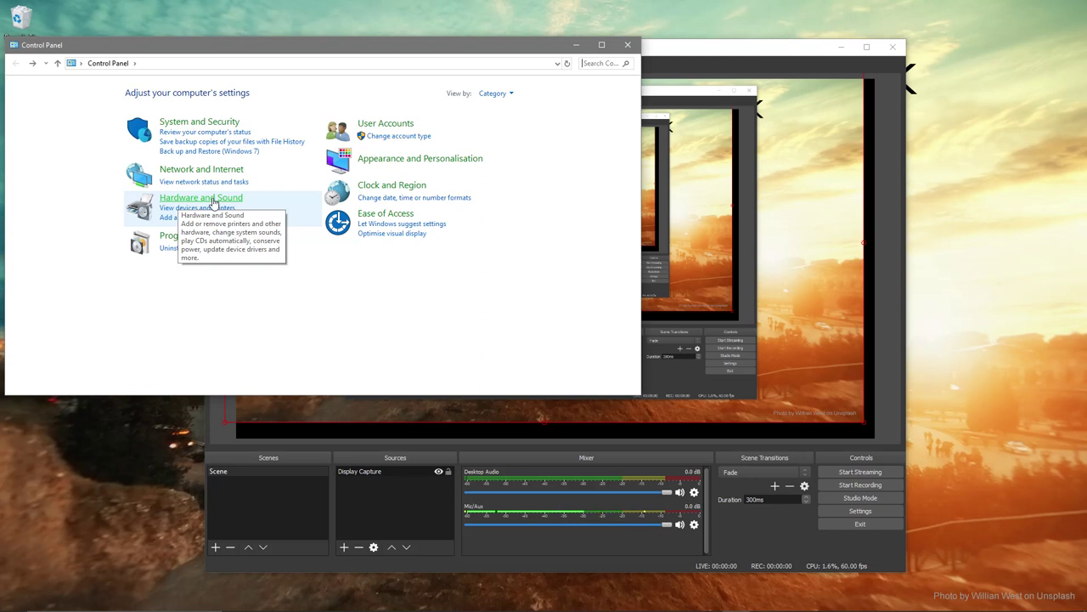
click(212, 200)
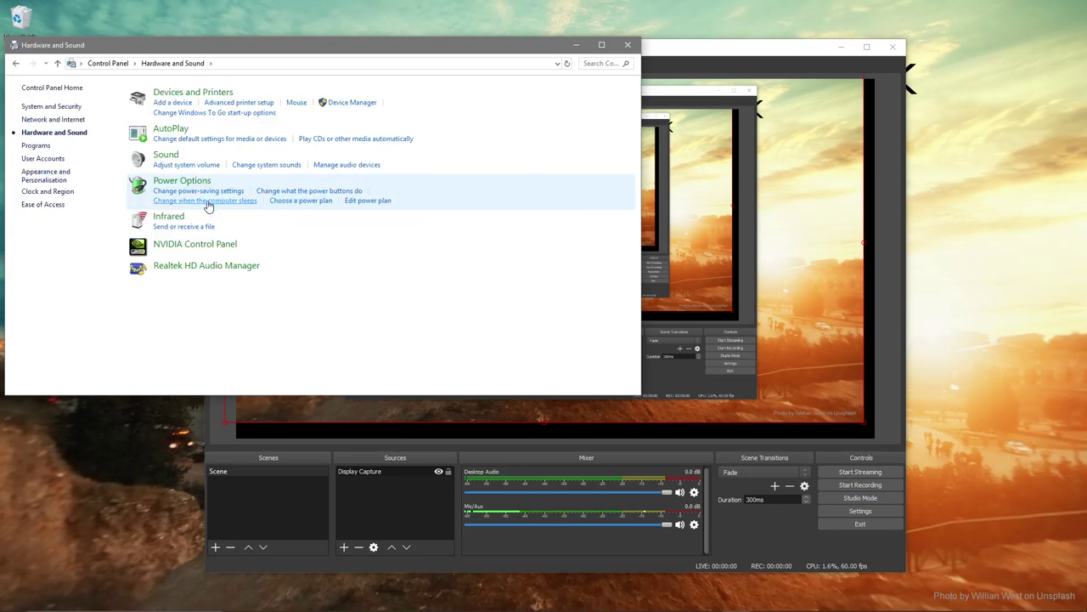
click(168, 156)
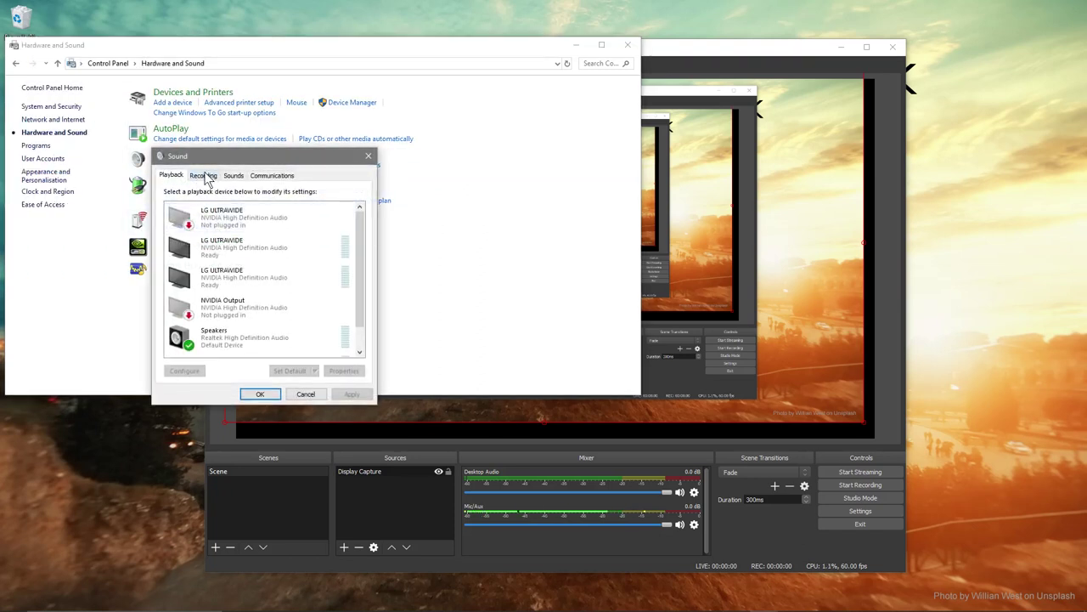
click(205, 175)
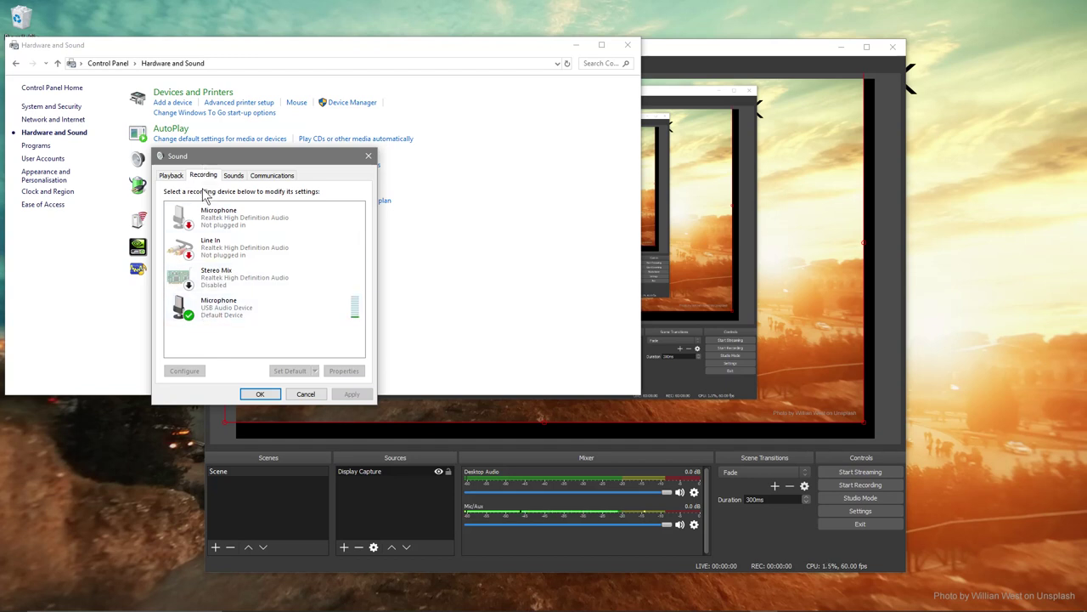
Try the default USB microphone's recording level at 50, set it back to 100, confirm and close the Control Panel
click(220, 308)
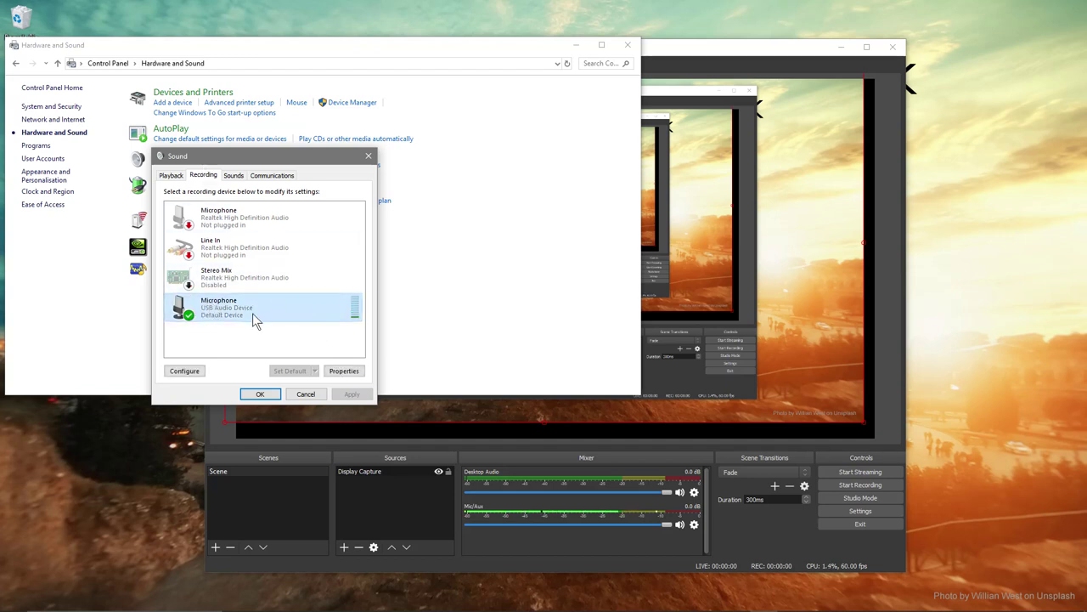
click(346, 371)
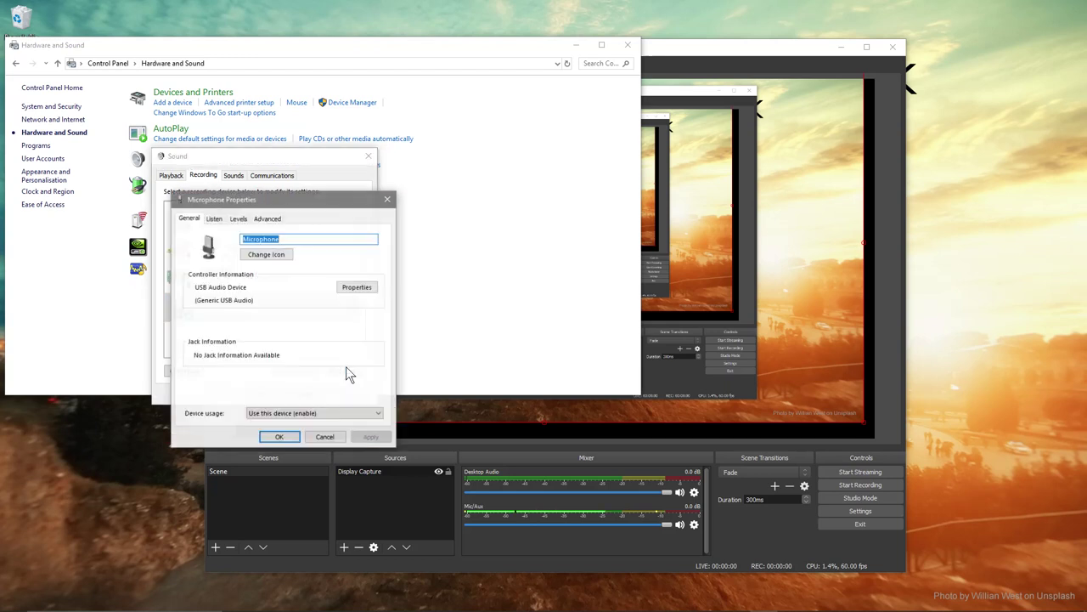
click(234, 218)
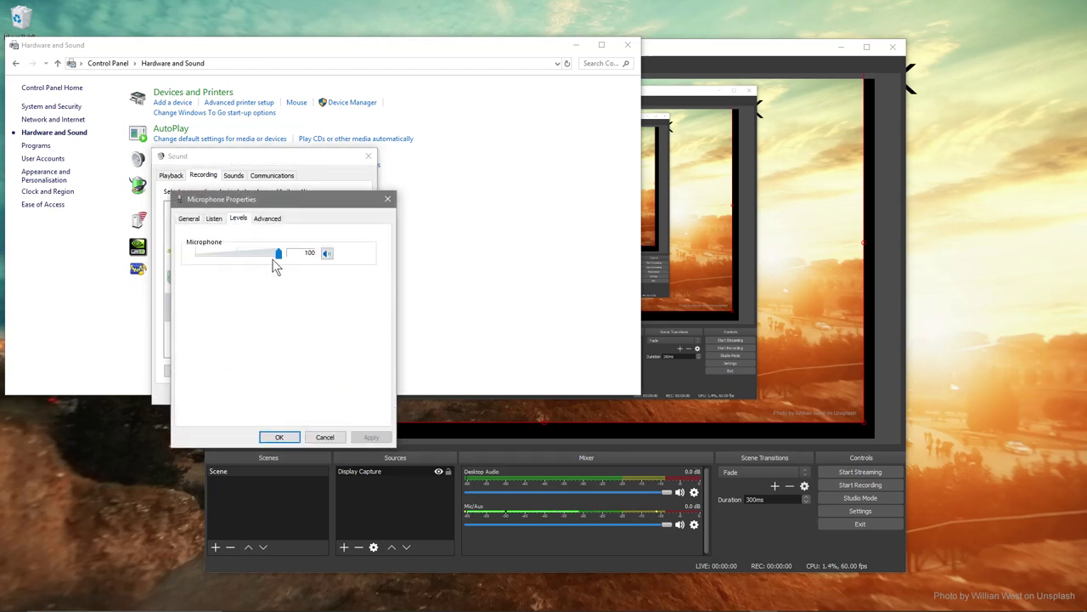
drag(276, 255, 236, 261)
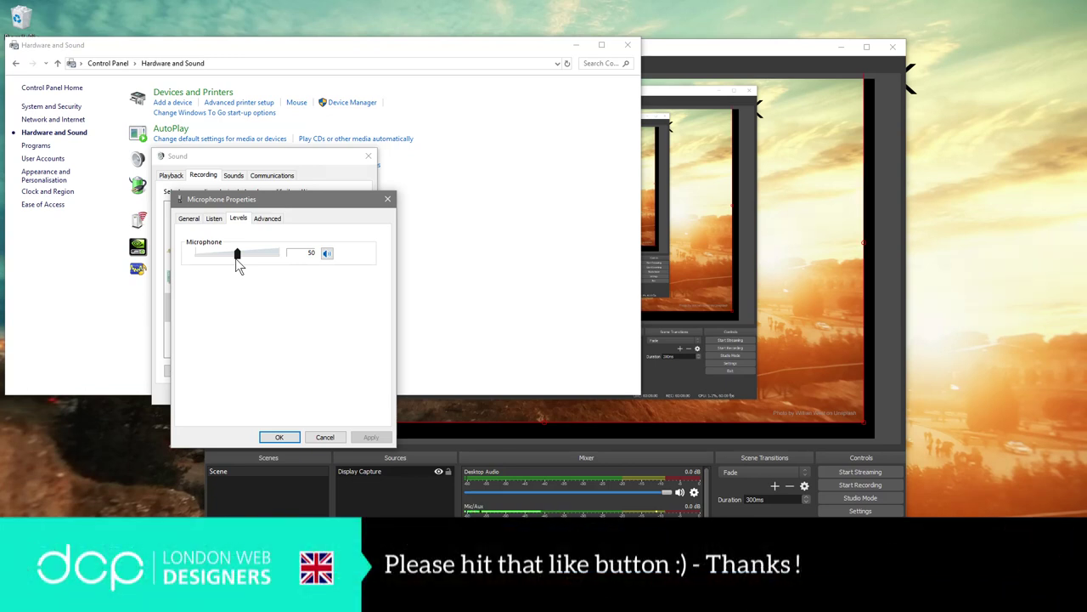
drag(238, 264, 333, 260)
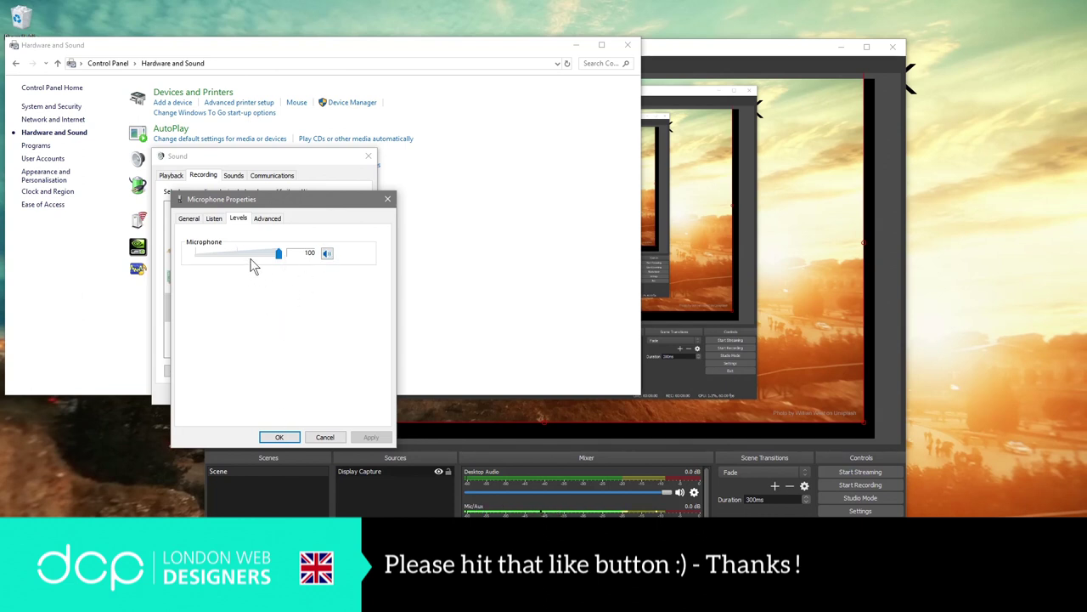
click(280, 436)
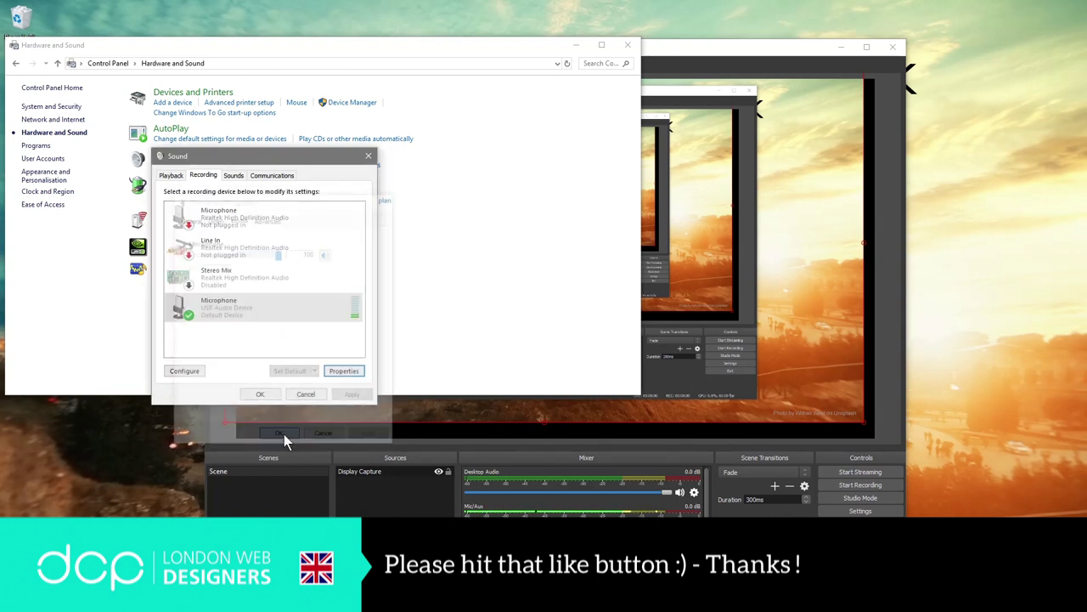
click(628, 45)
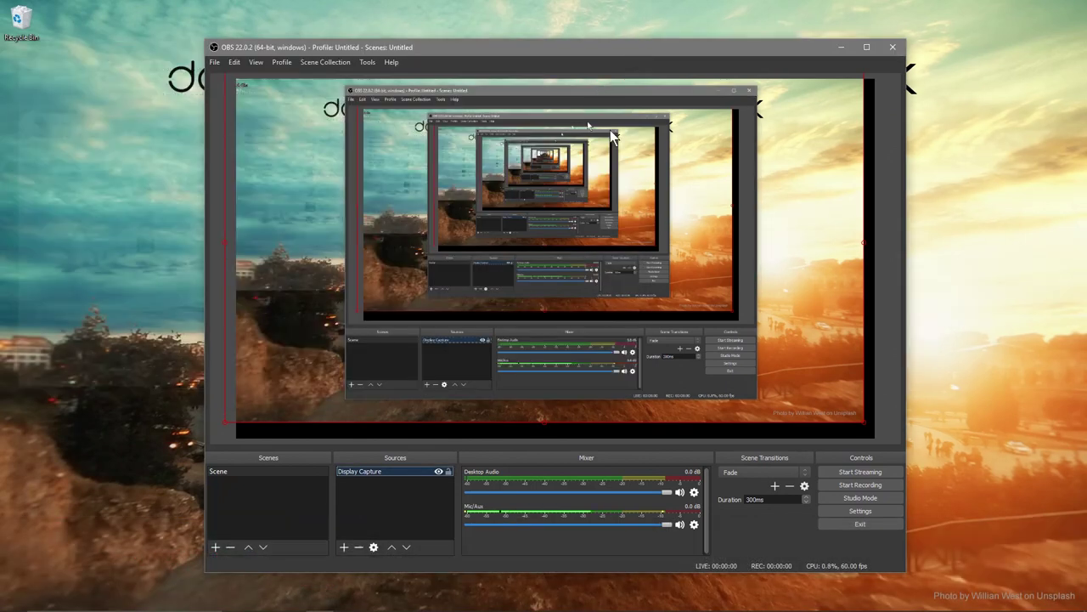
Open the filters of the Mic/Aux audio source in OBS and remove the existing Noise Suppression filter
click(694, 526)
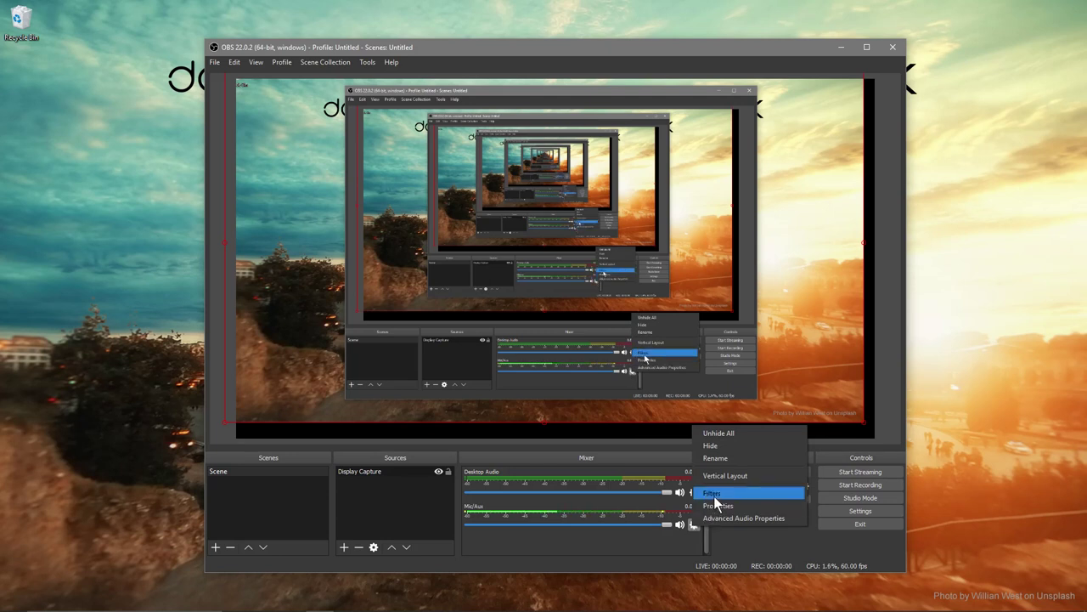
click(712, 493)
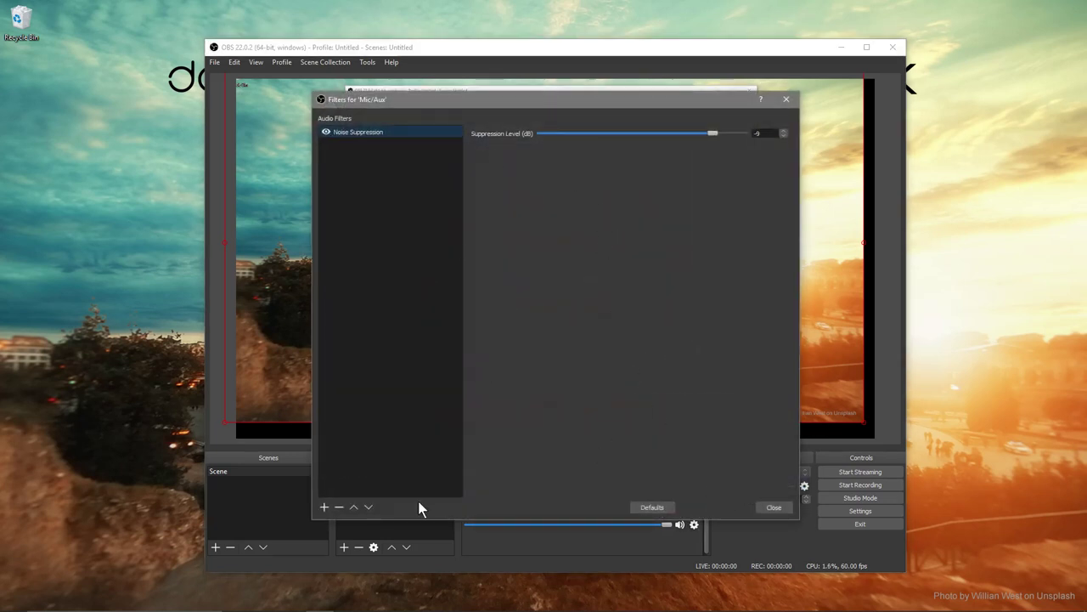
click(340, 507)
click(597, 327)
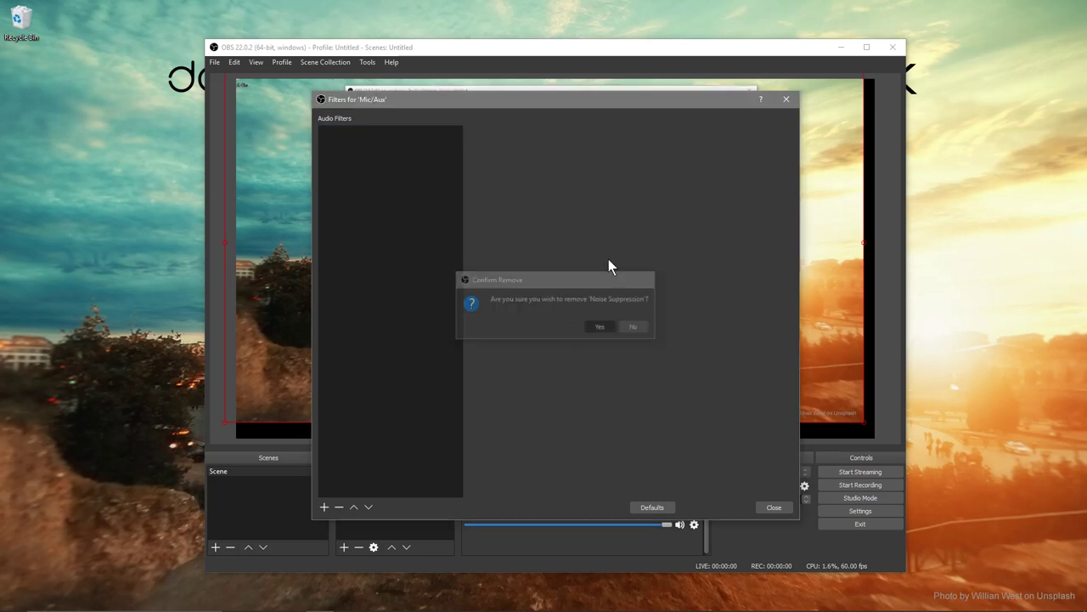
Add a Noise Suppression filter to Mic/Aux under its default name, with a suppression level of -9 dB
drag(568, 103, 575, 13)
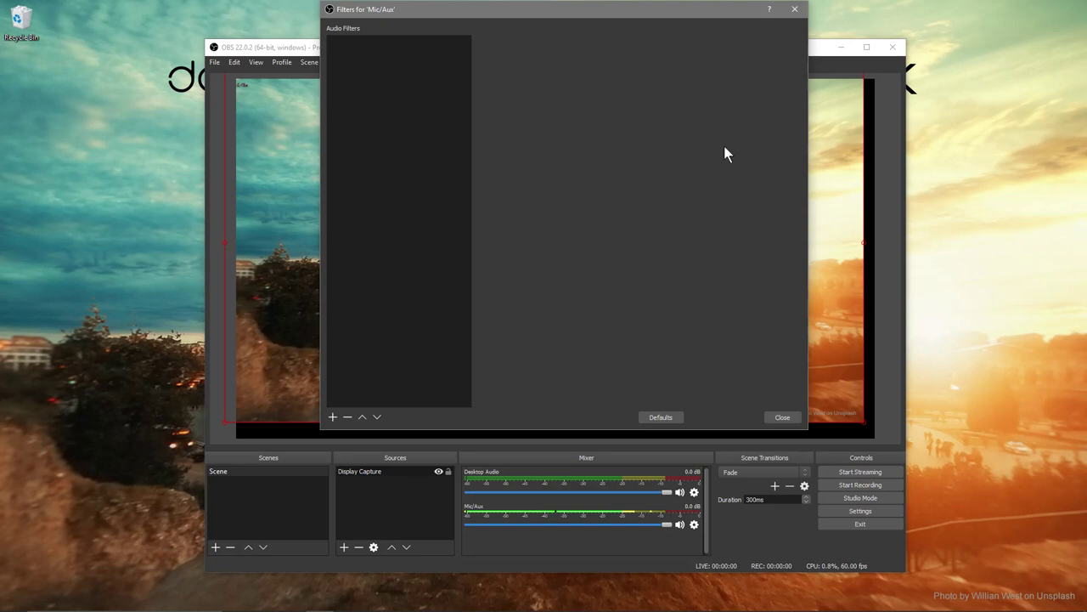
click(333, 417)
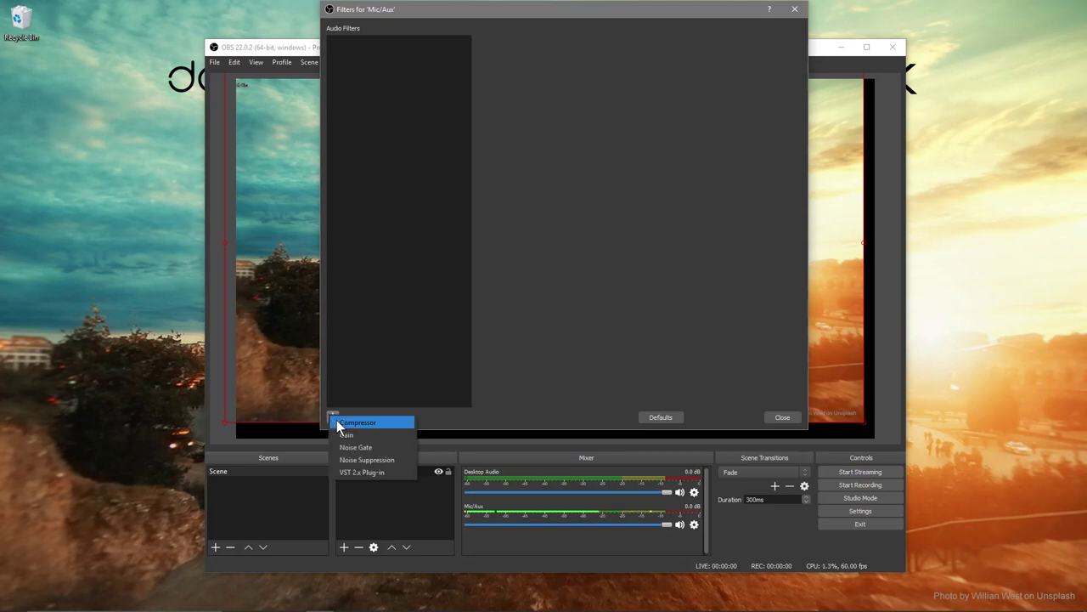
click(392, 458)
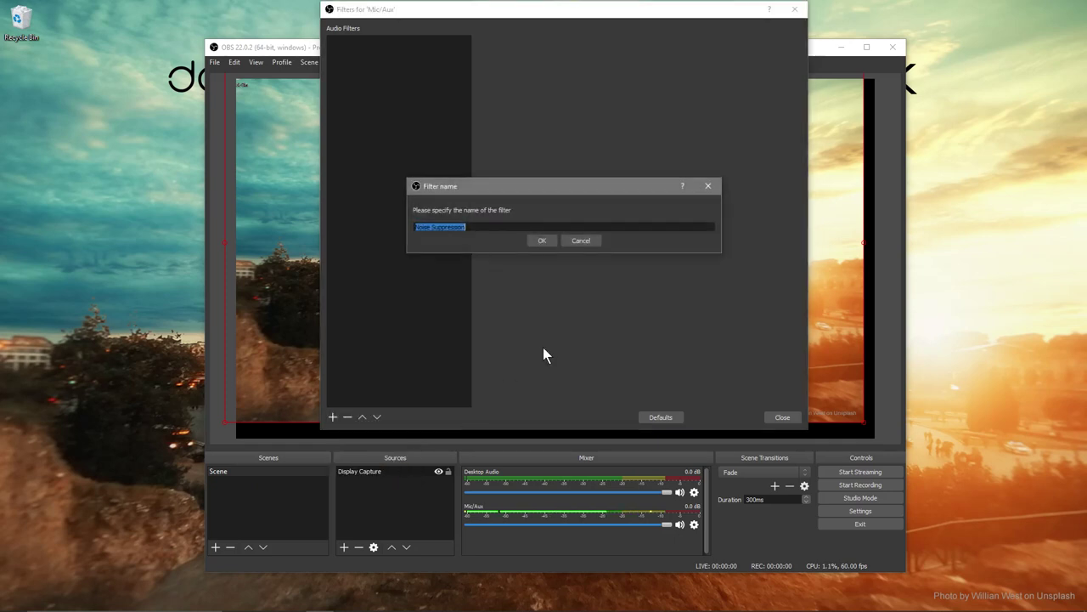
click(540, 241)
drag(649, 43, 720, 45)
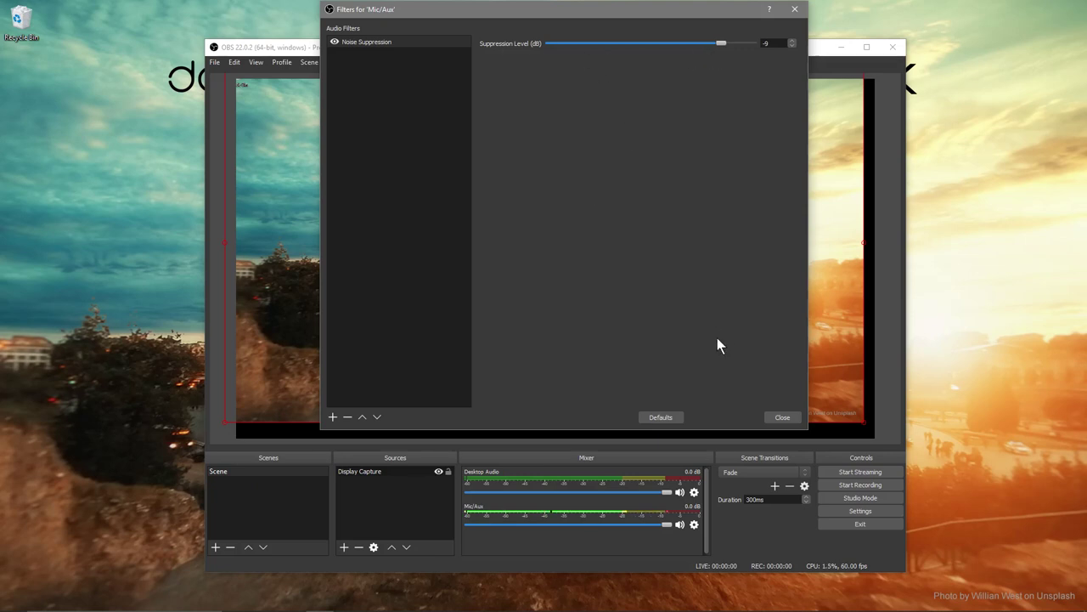
click(782, 417)
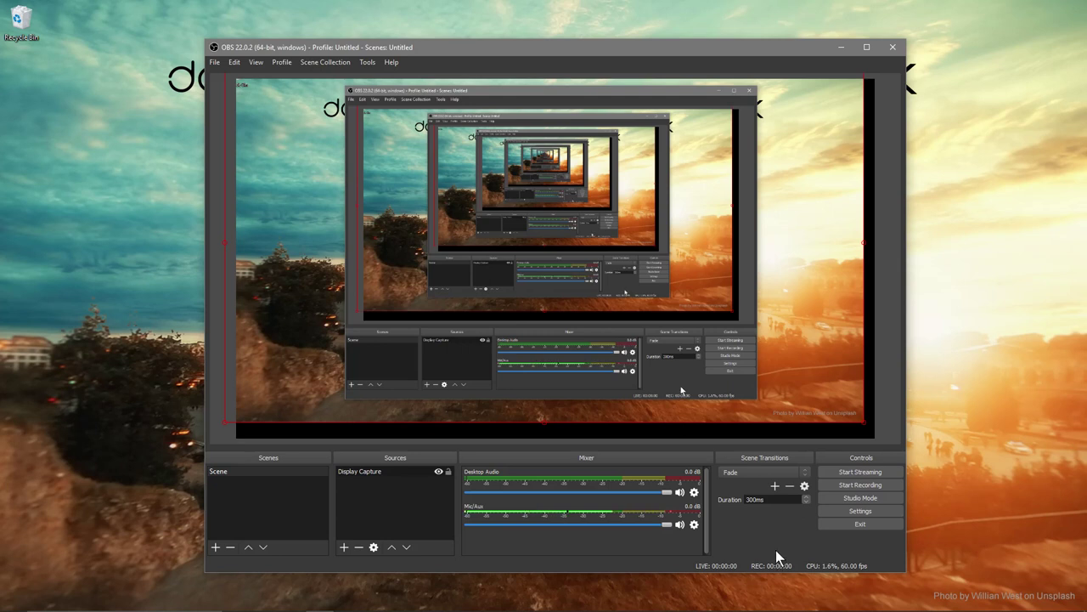
Start recording the screen in OBS, minimize its window and switch to Google Chrome
click(850, 485)
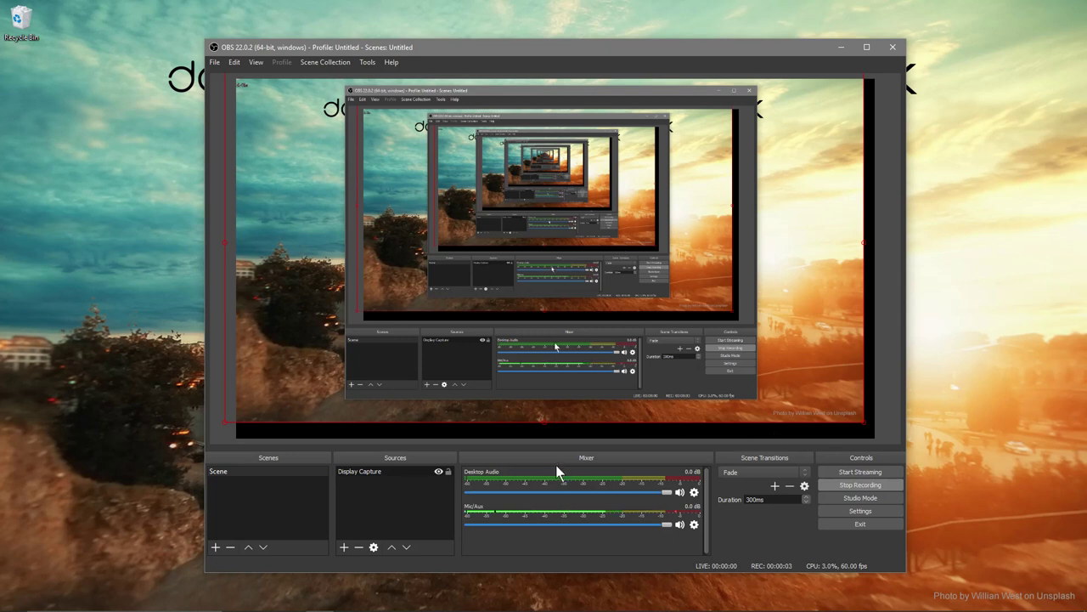
click(836, 48)
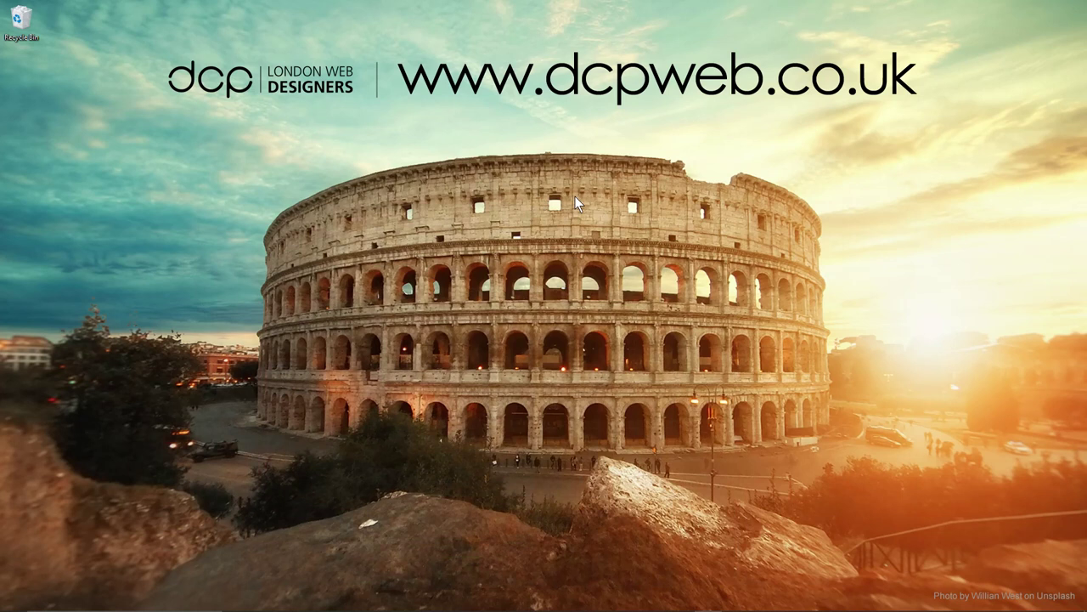
mouse_move(654, 604)
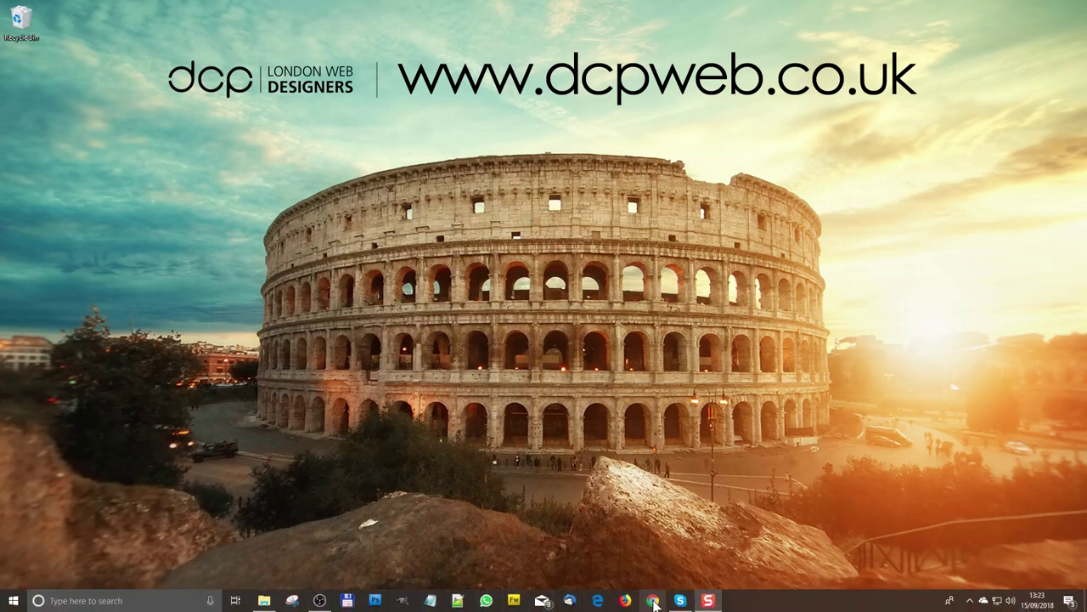
click(653, 602)
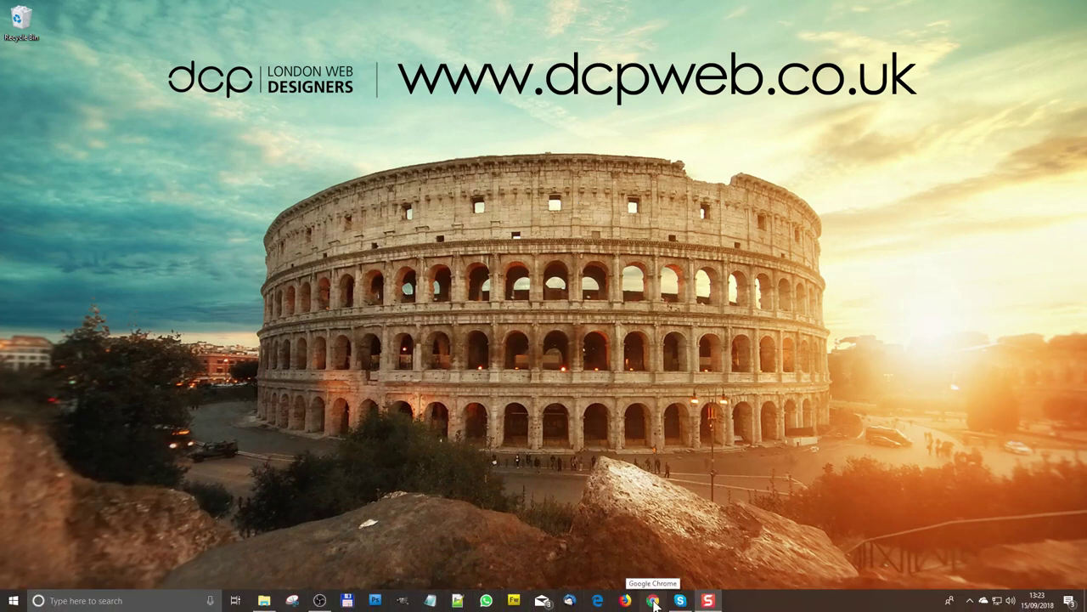
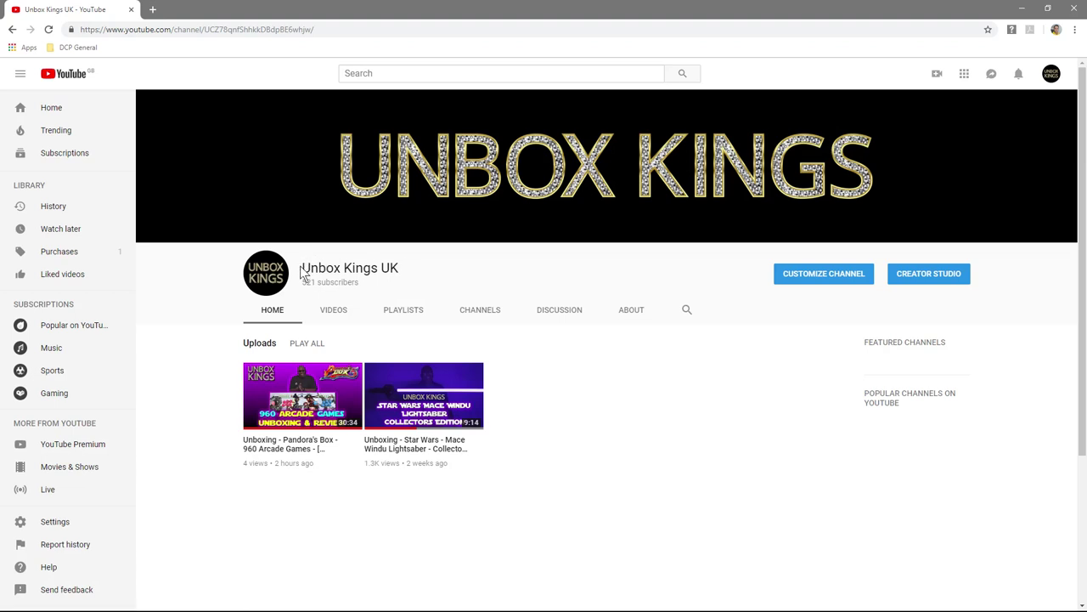
Copy the channel name Unbox Kings UK from the YouTube channel page, search YouTube for it and look over the results
drag(399, 269, 314, 267)
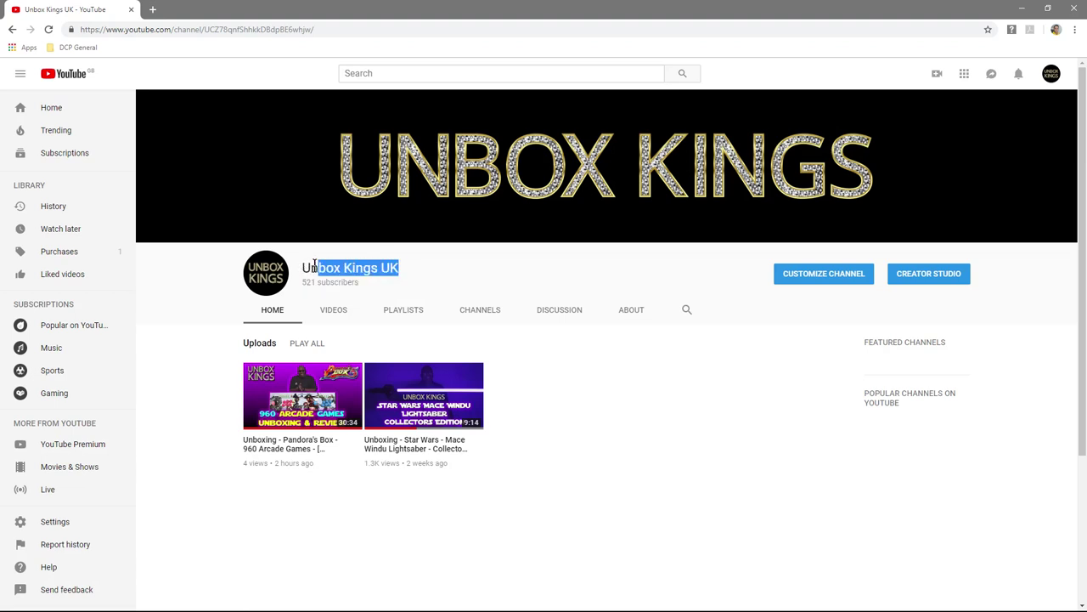
key(ctrl+c)
click(430, 73)
key(ctrl+v)
key(Return)
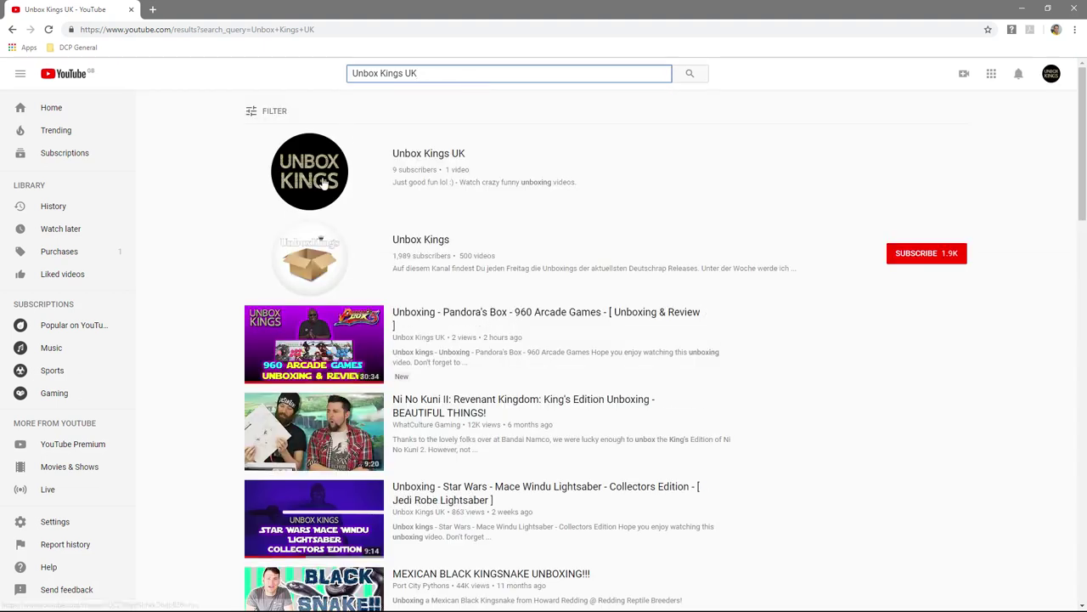
mouse_move(393, 335)
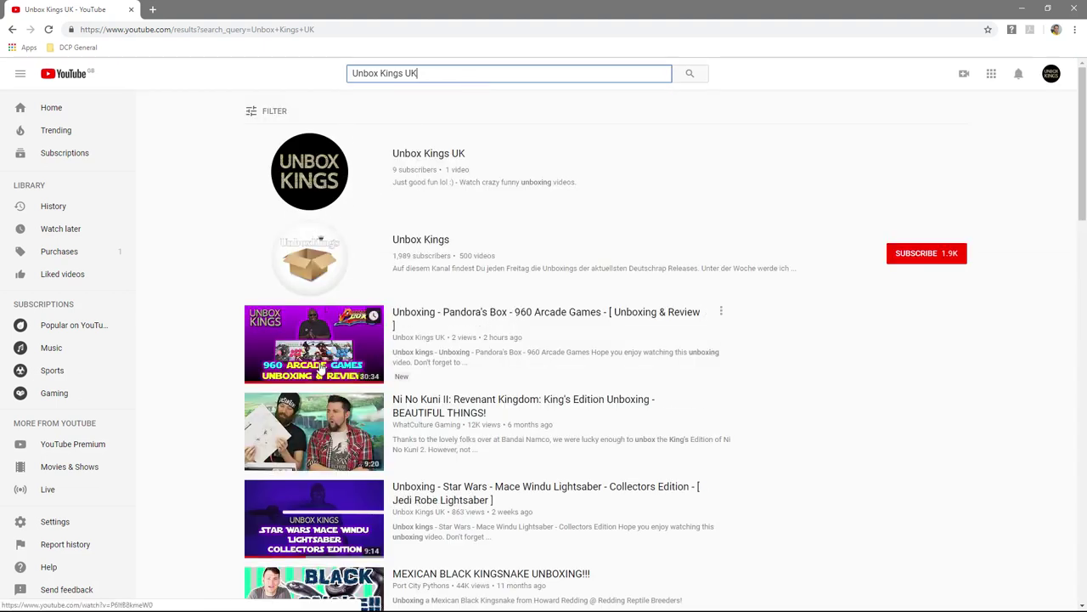
mouse_move(309, 512)
mouse_move(316, 345)
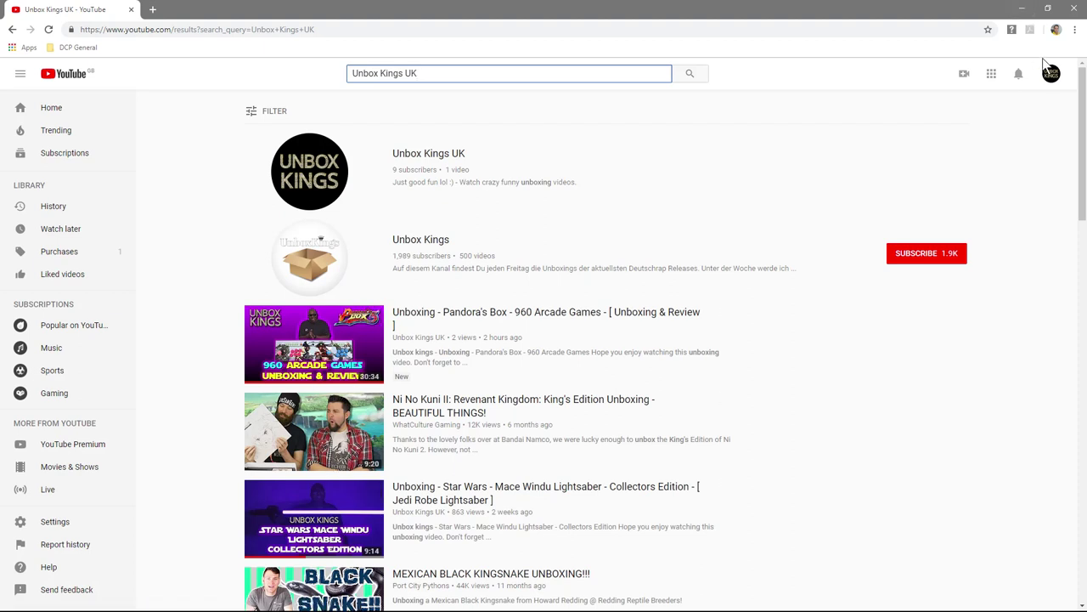
Minimize the browser, switch back to OBS and stop the recording
click(1023, 10)
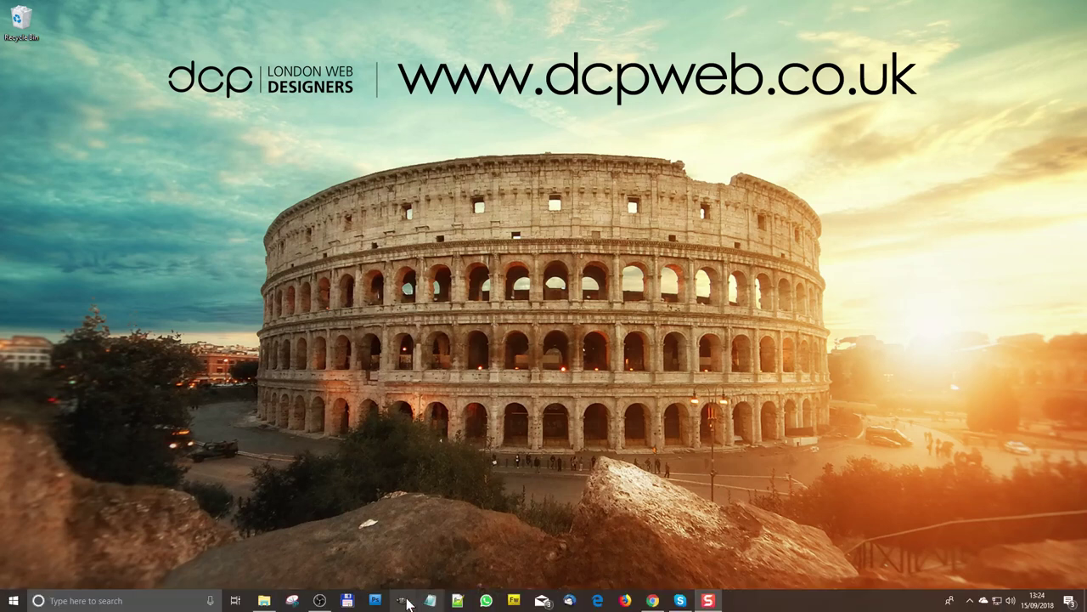
click(319, 601)
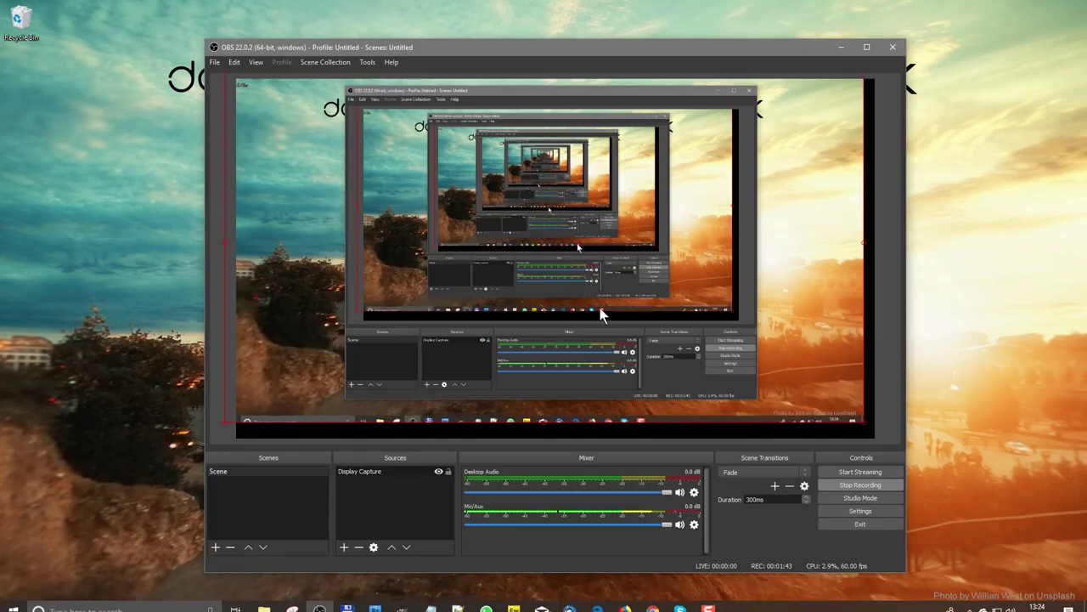
click(852, 486)
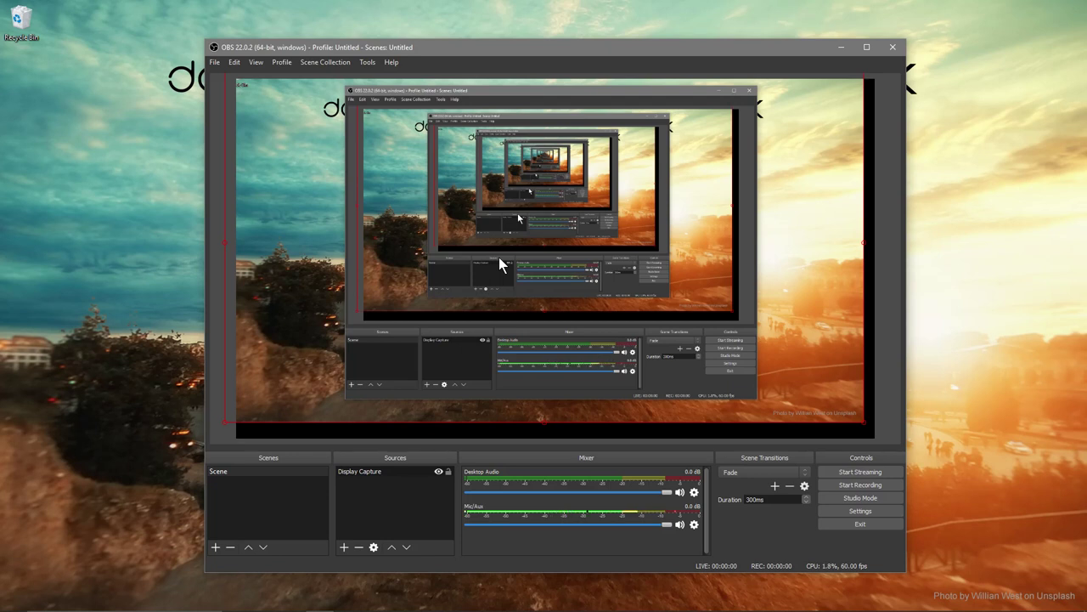
click(215, 62)
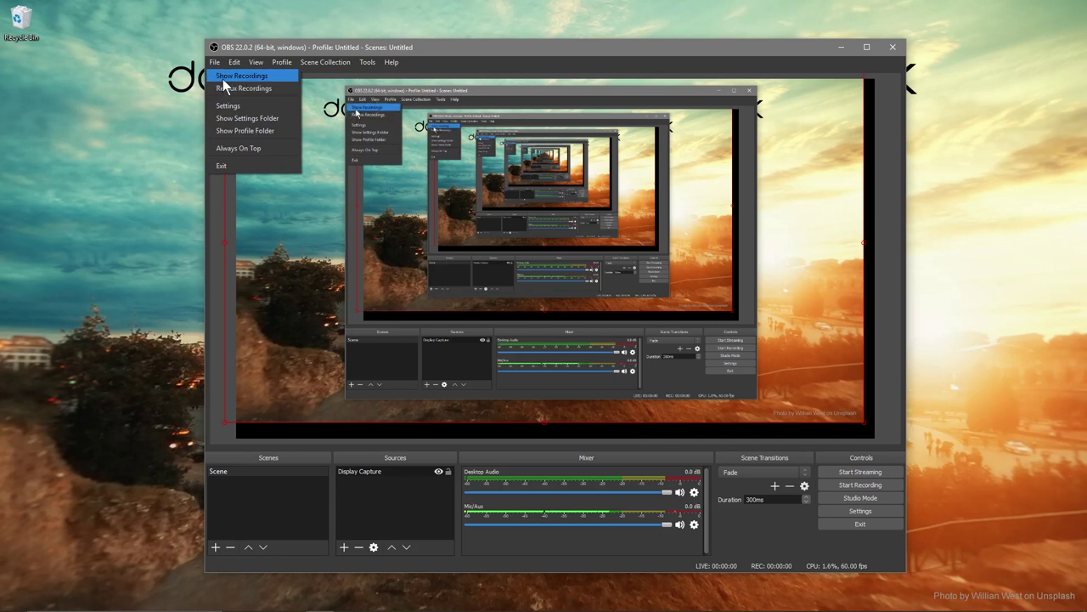
click(222, 78)
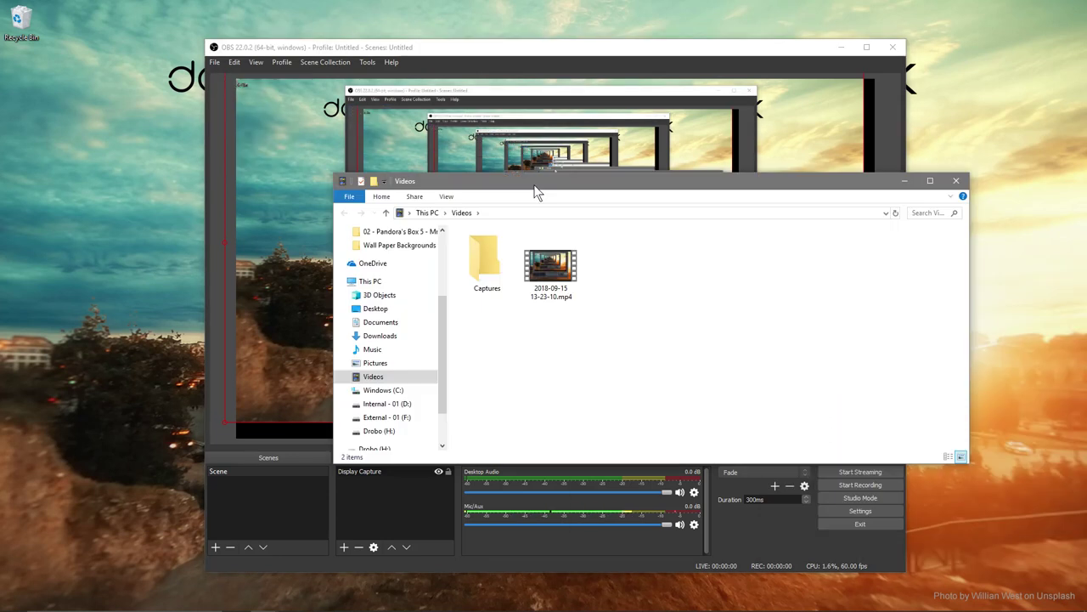
click(498, 223)
drag(491, 247, 61, 290)
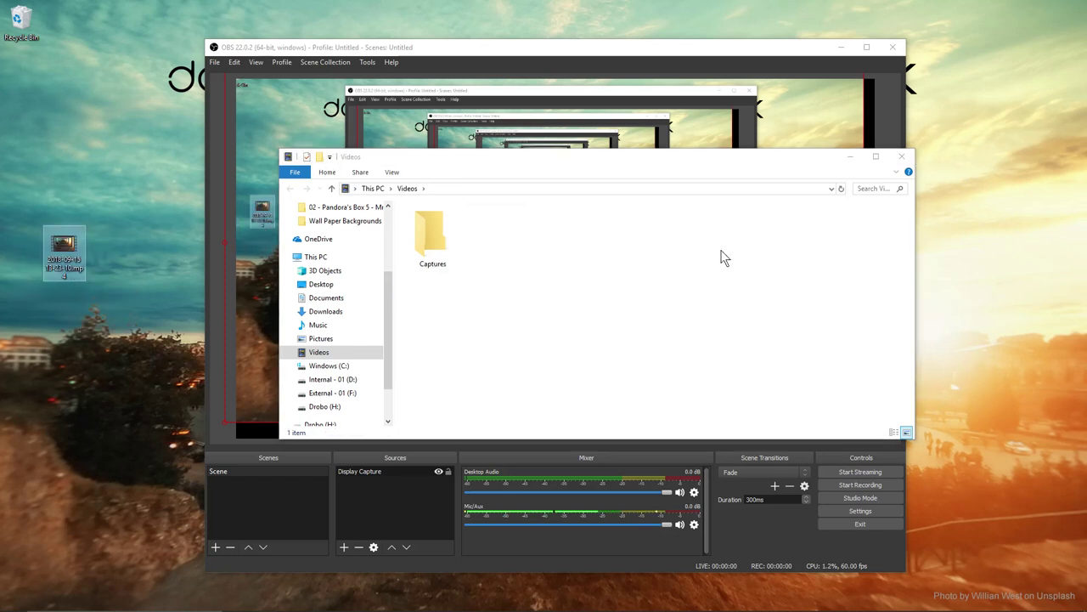
Close the Videos folder, minimize OBS and play the recording from the desktop
click(902, 157)
click(841, 47)
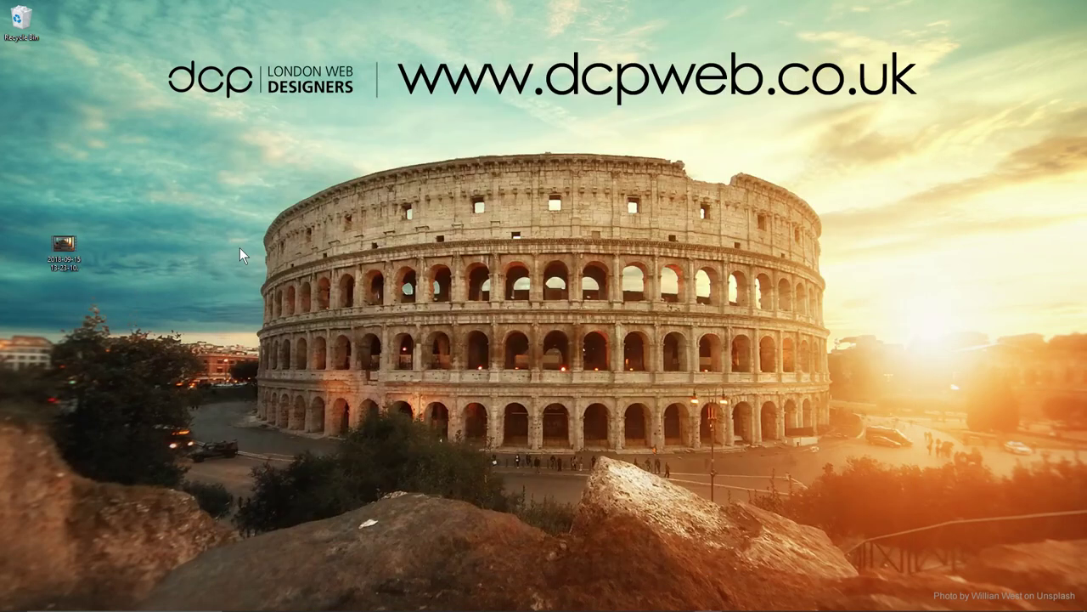
double_click(62, 248)
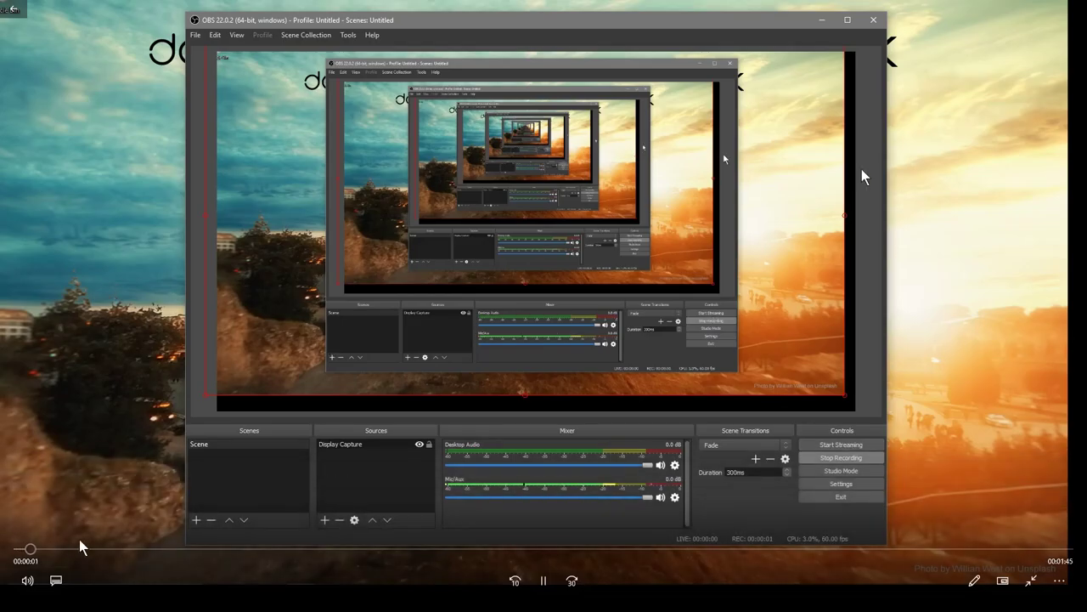